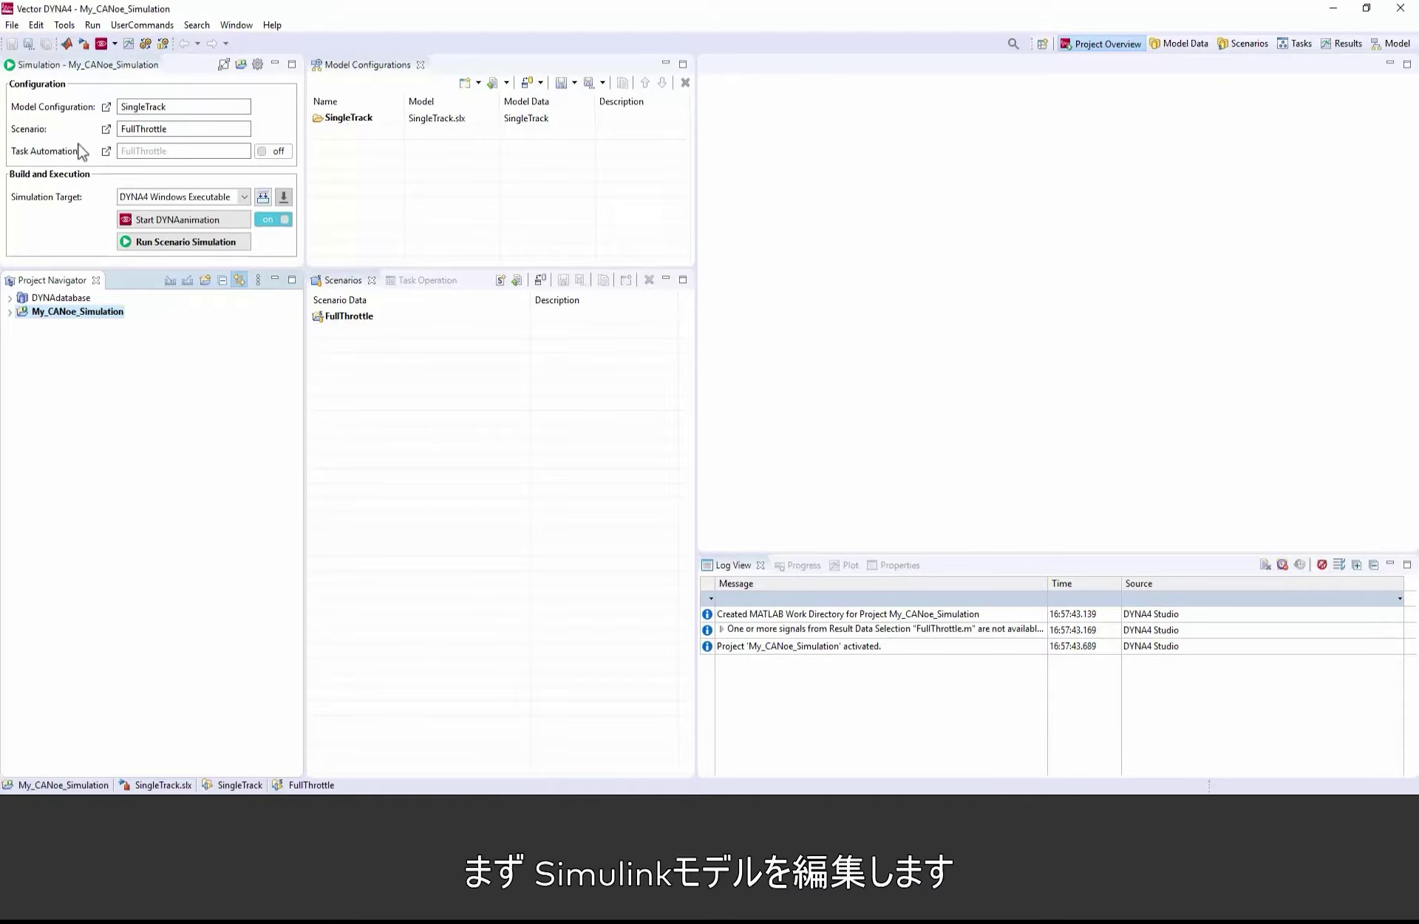
Step: Open the SingleTrack Simulink model and add the DYNA4 CANoe Interface block from the Vector DYNA4 Studio Tool Connection library
click(84, 45)
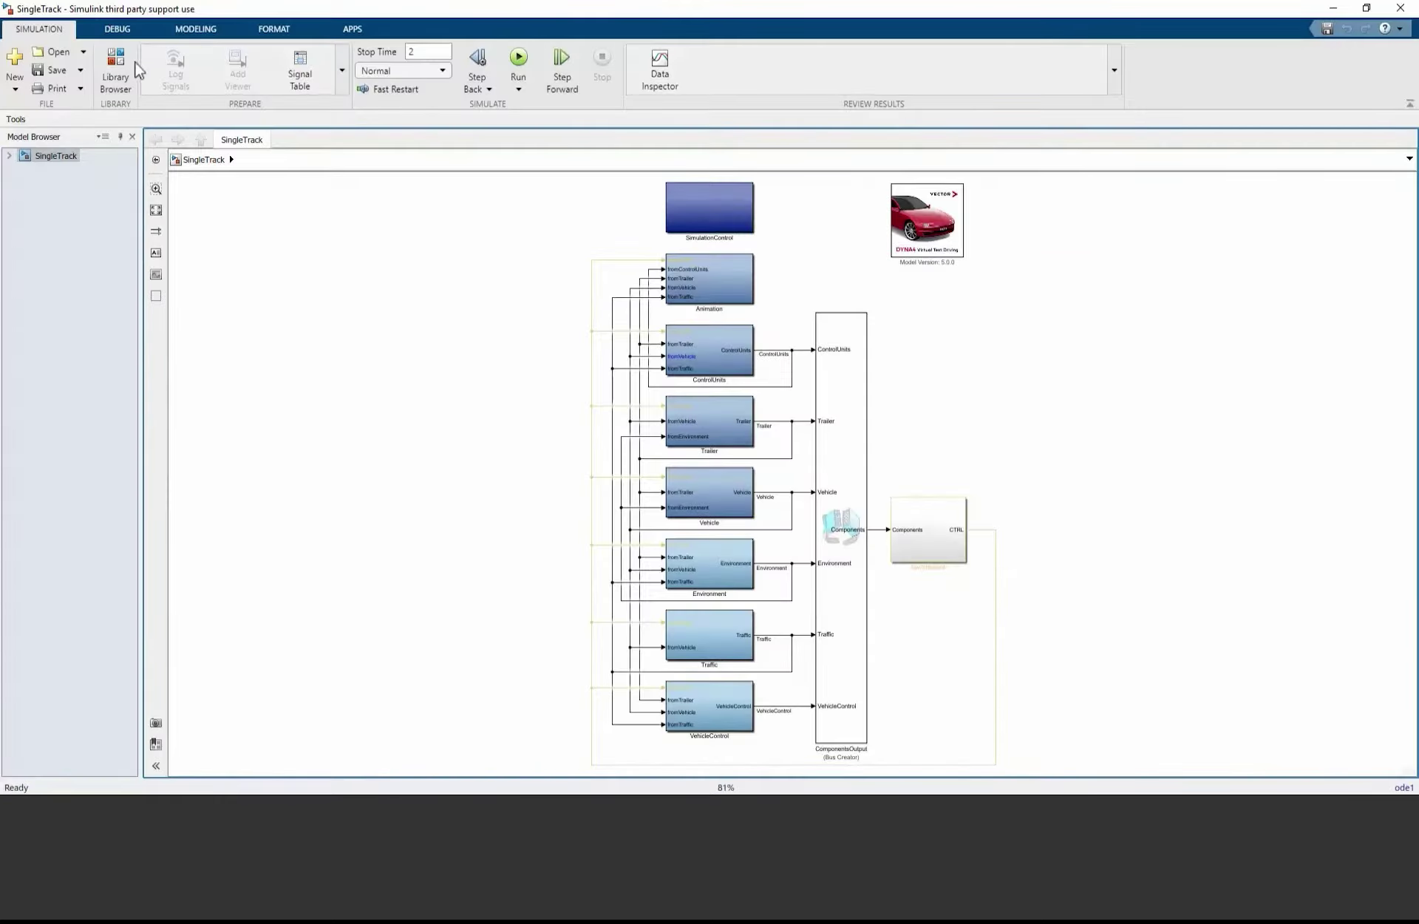
click(118, 73)
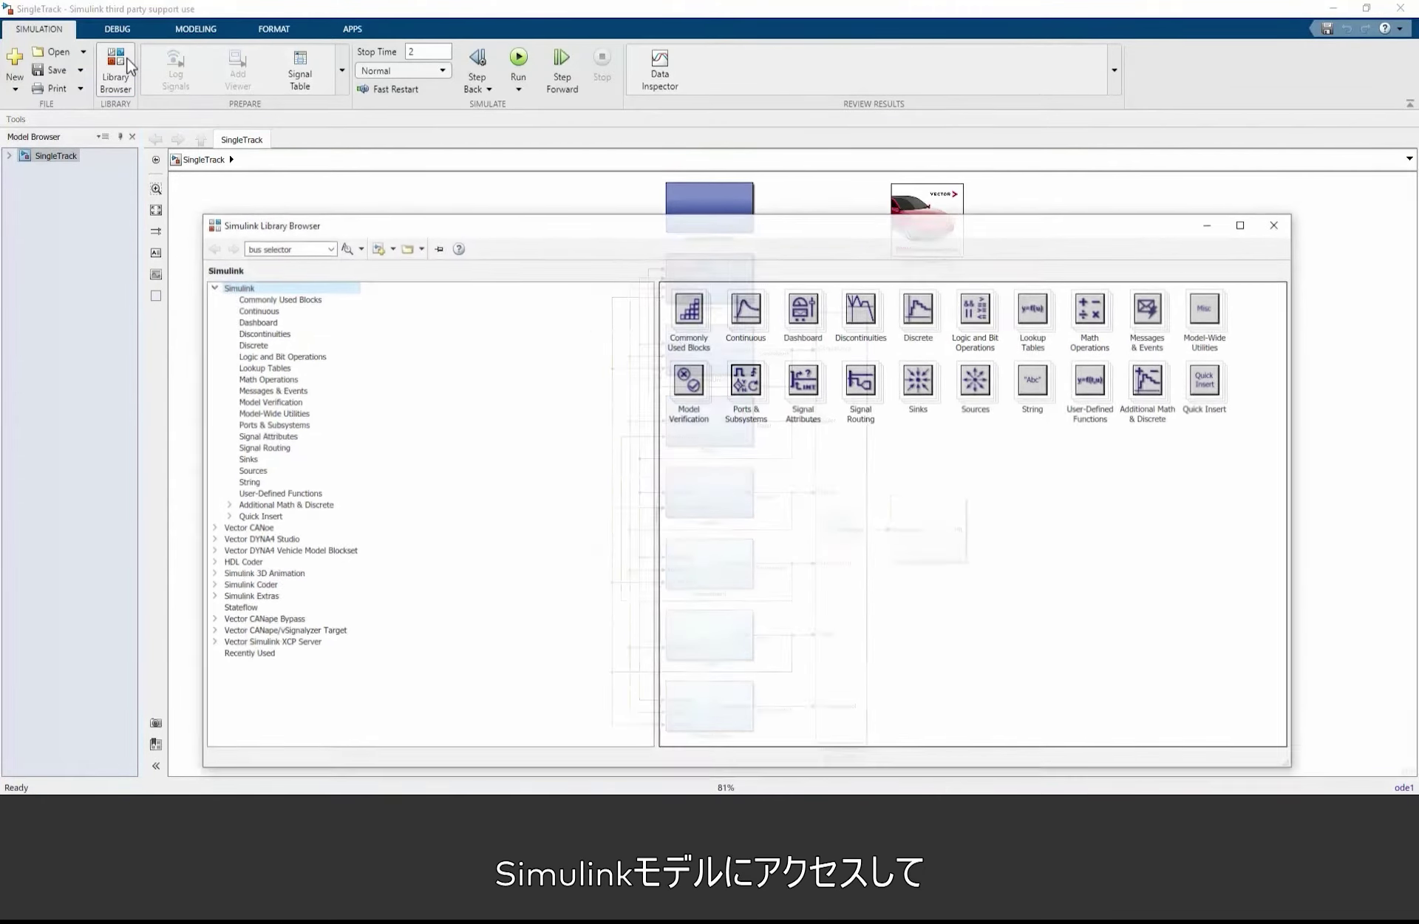
click(212, 540)
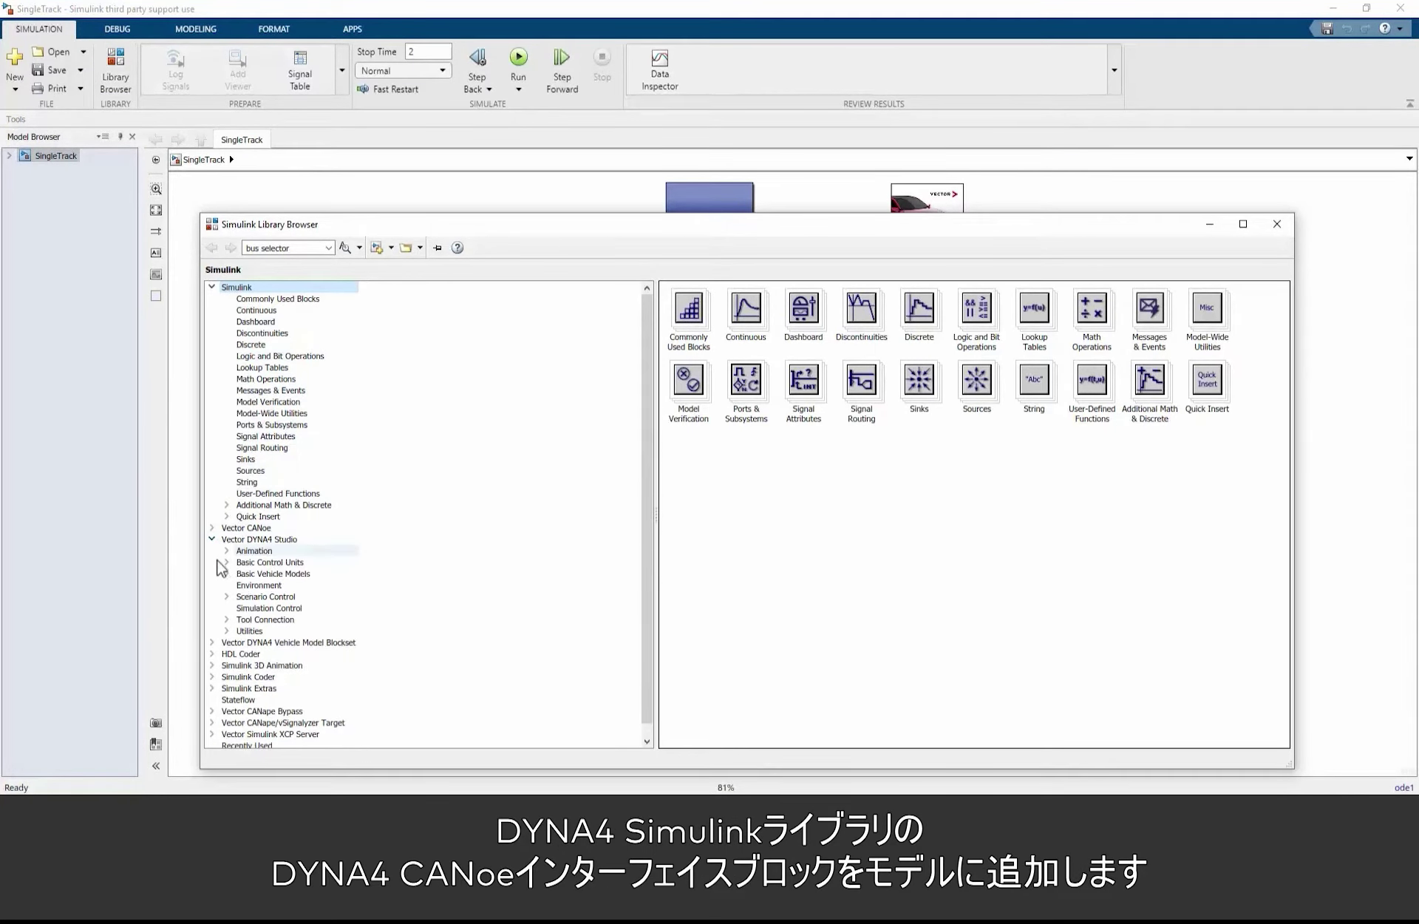
click(225, 618)
click(263, 643)
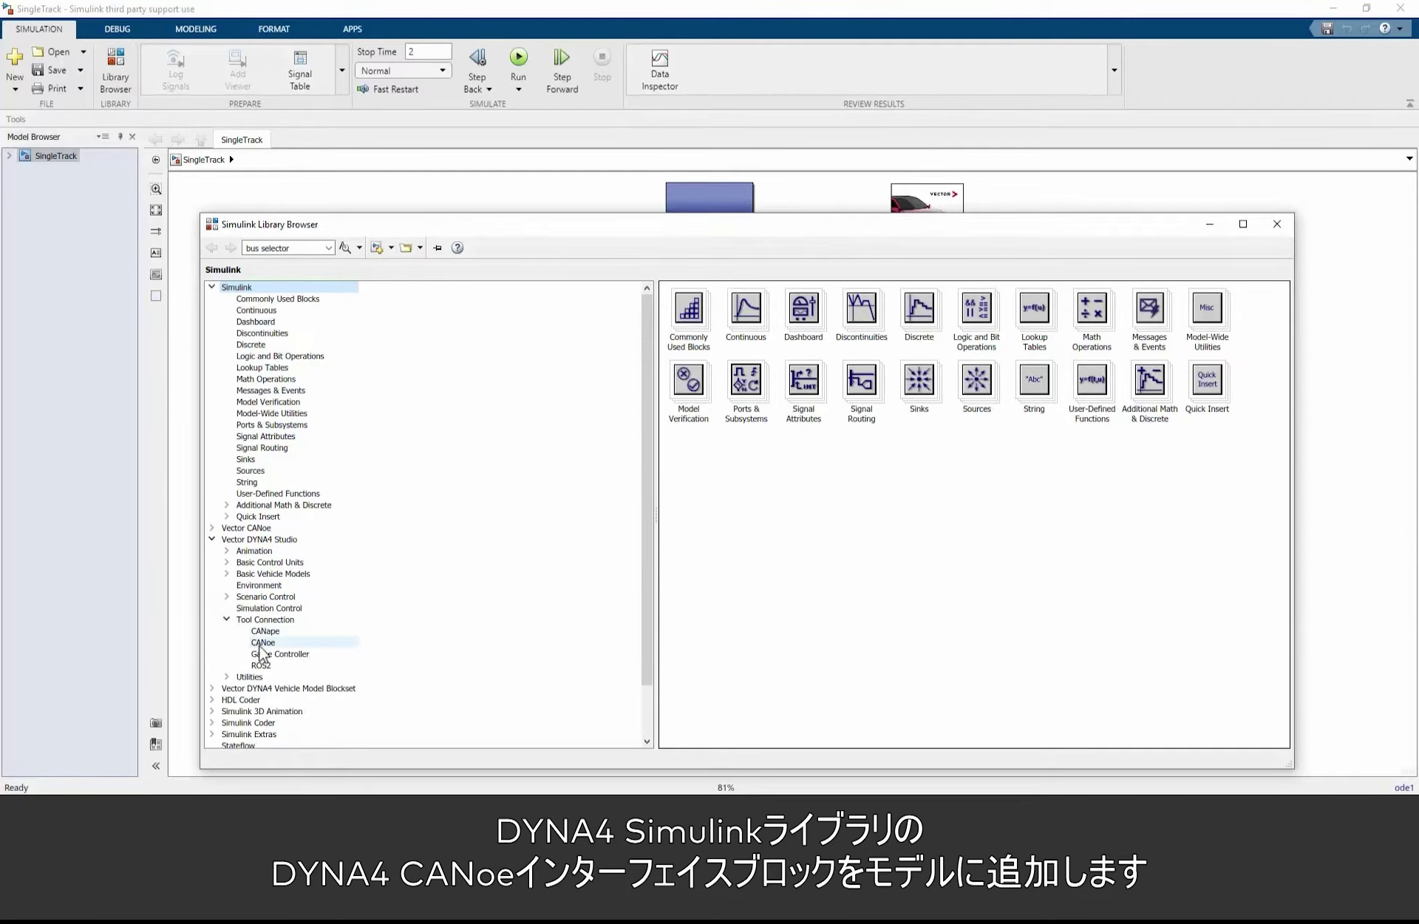
drag(737, 331, 929, 336)
Step: Inspect the contents of the DYNA4 CANoe Interface block and save the SingleTrack model
double_click(928, 342)
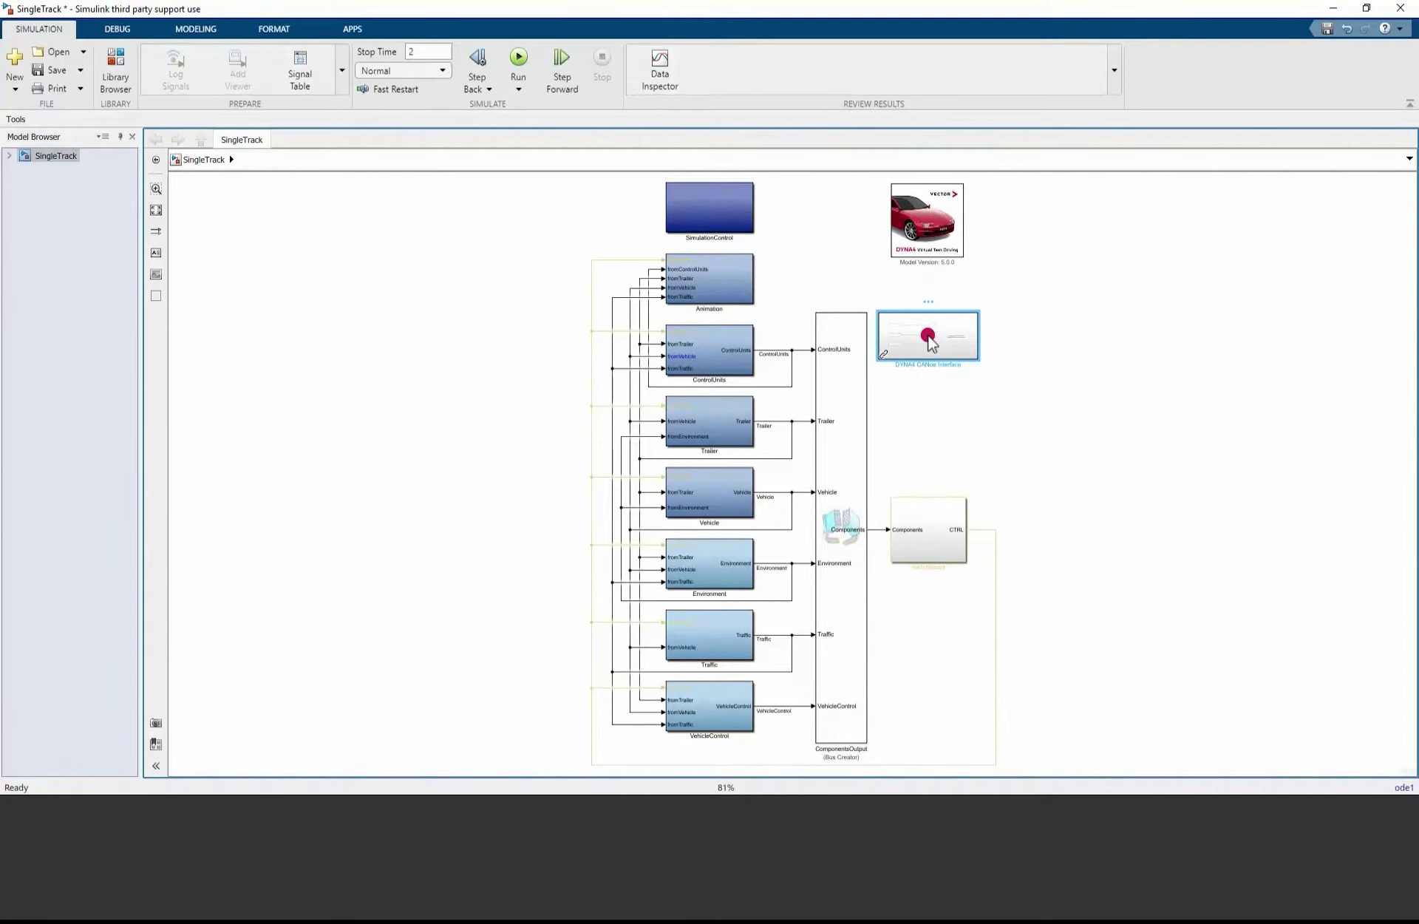
scroll(933, 345, up, 3)
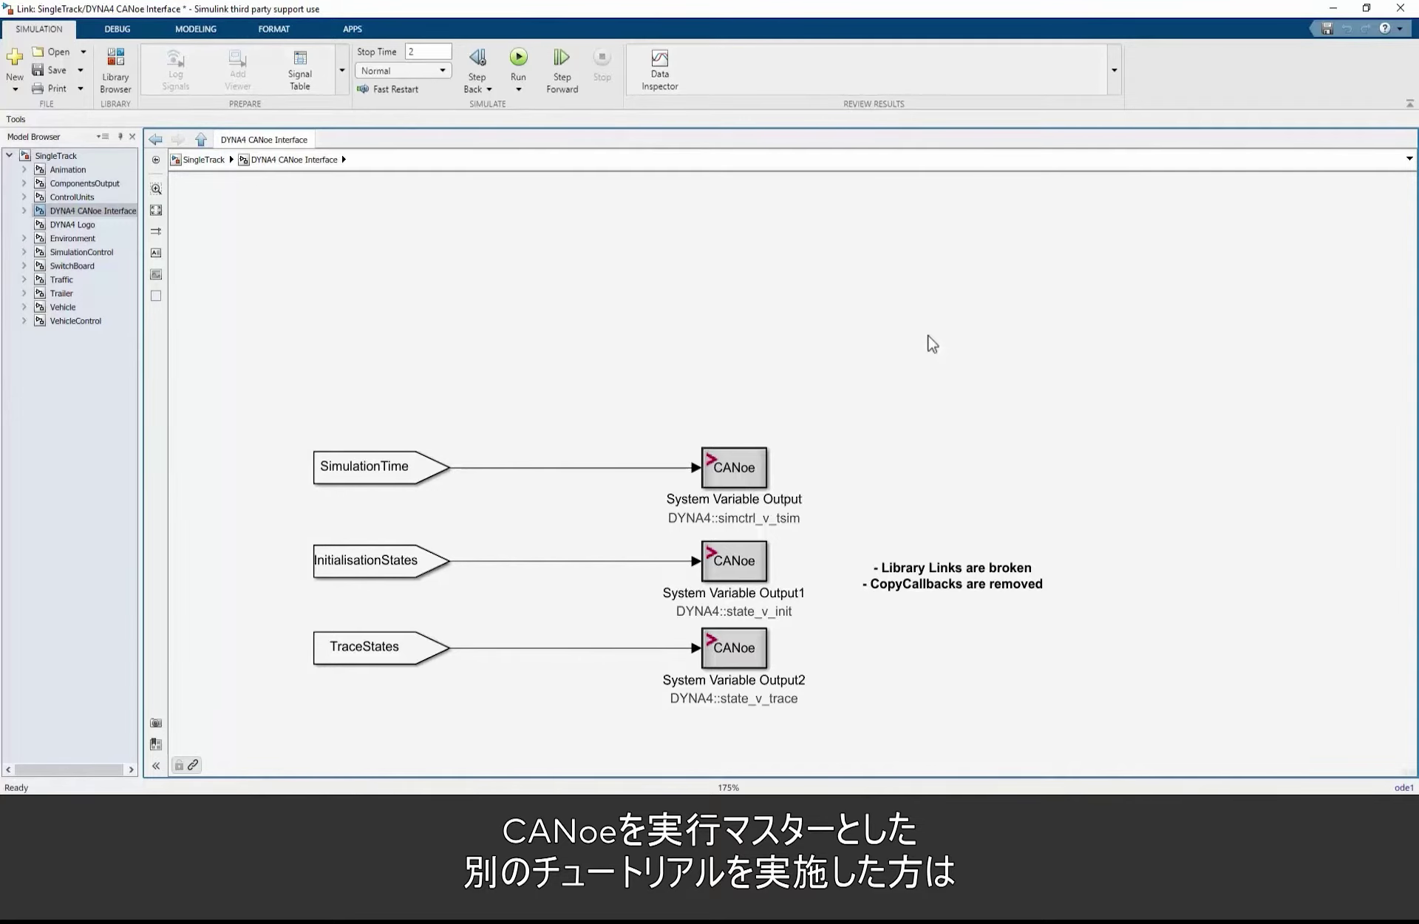
click(37, 74)
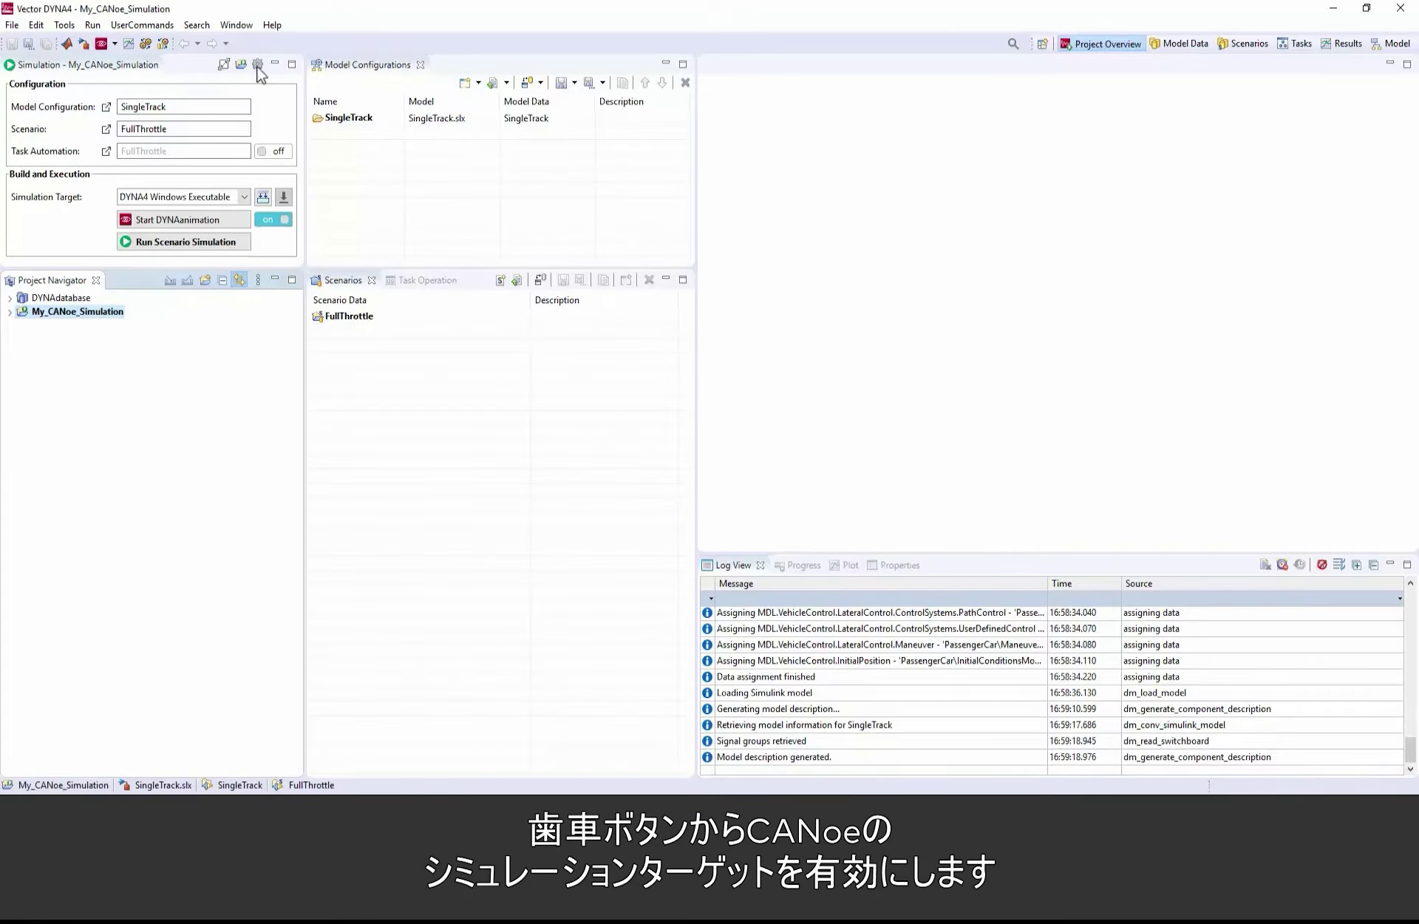
Step: In DYNA4, enable CANoe as a shown simulation target in the project preferences
click(258, 65)
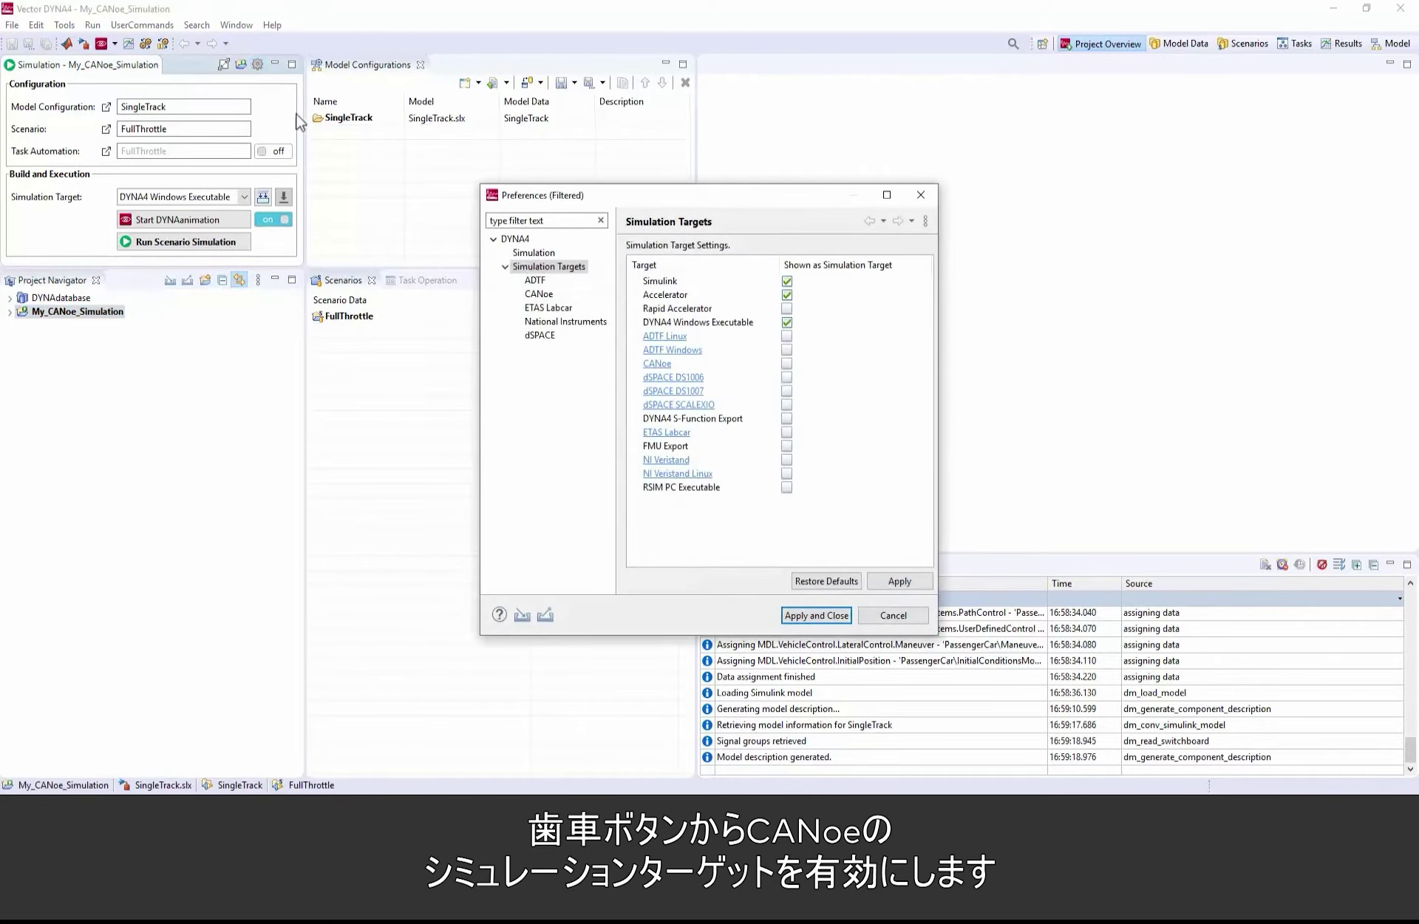
click(787, 364)
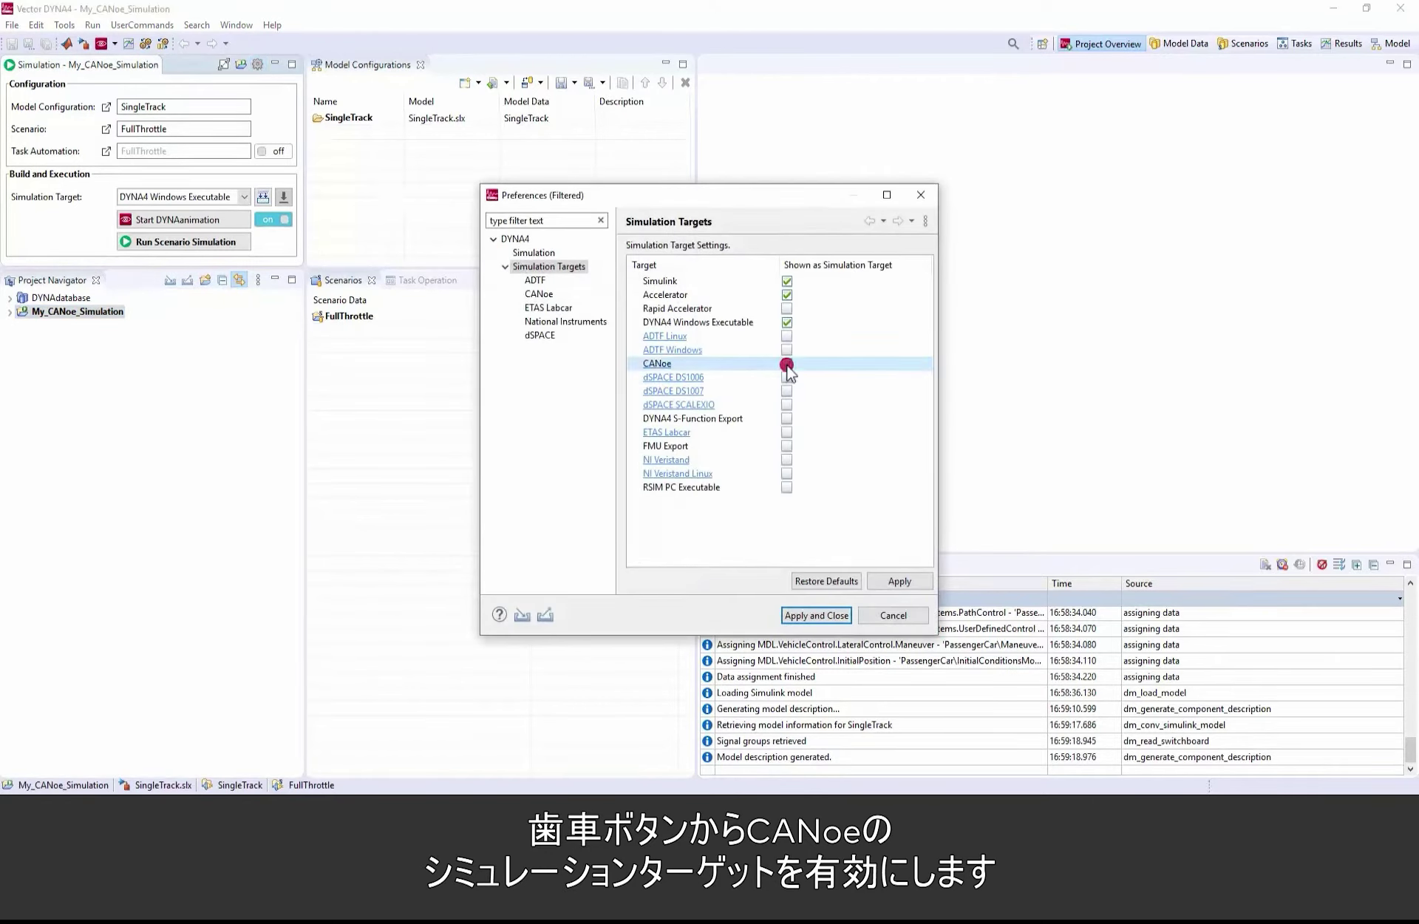
click(817, 615)
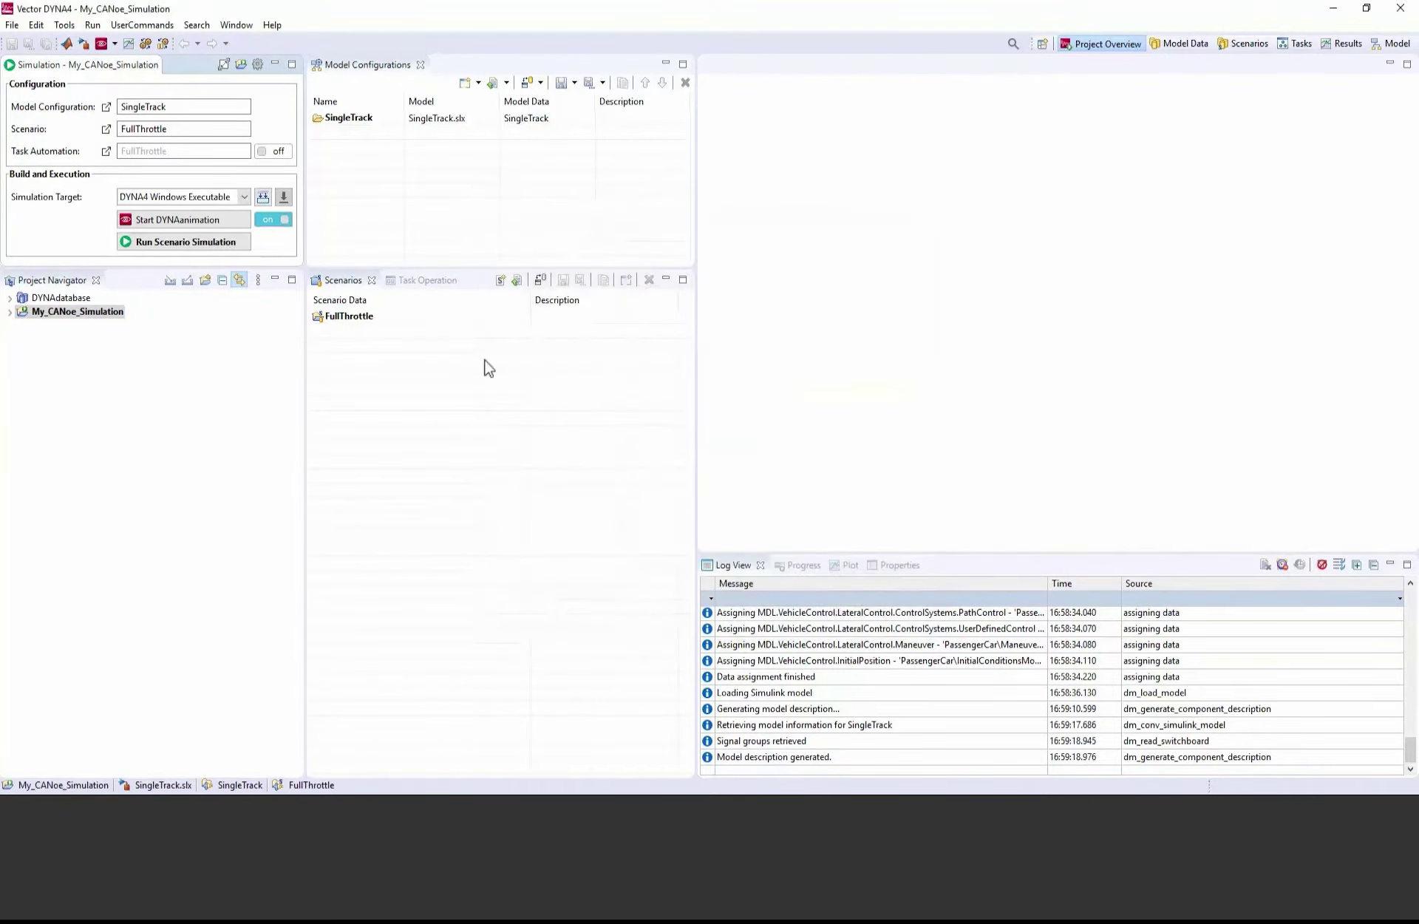
Step: Select CANoe as the simulation target and build the node layer DLL for it
click(244, 197)
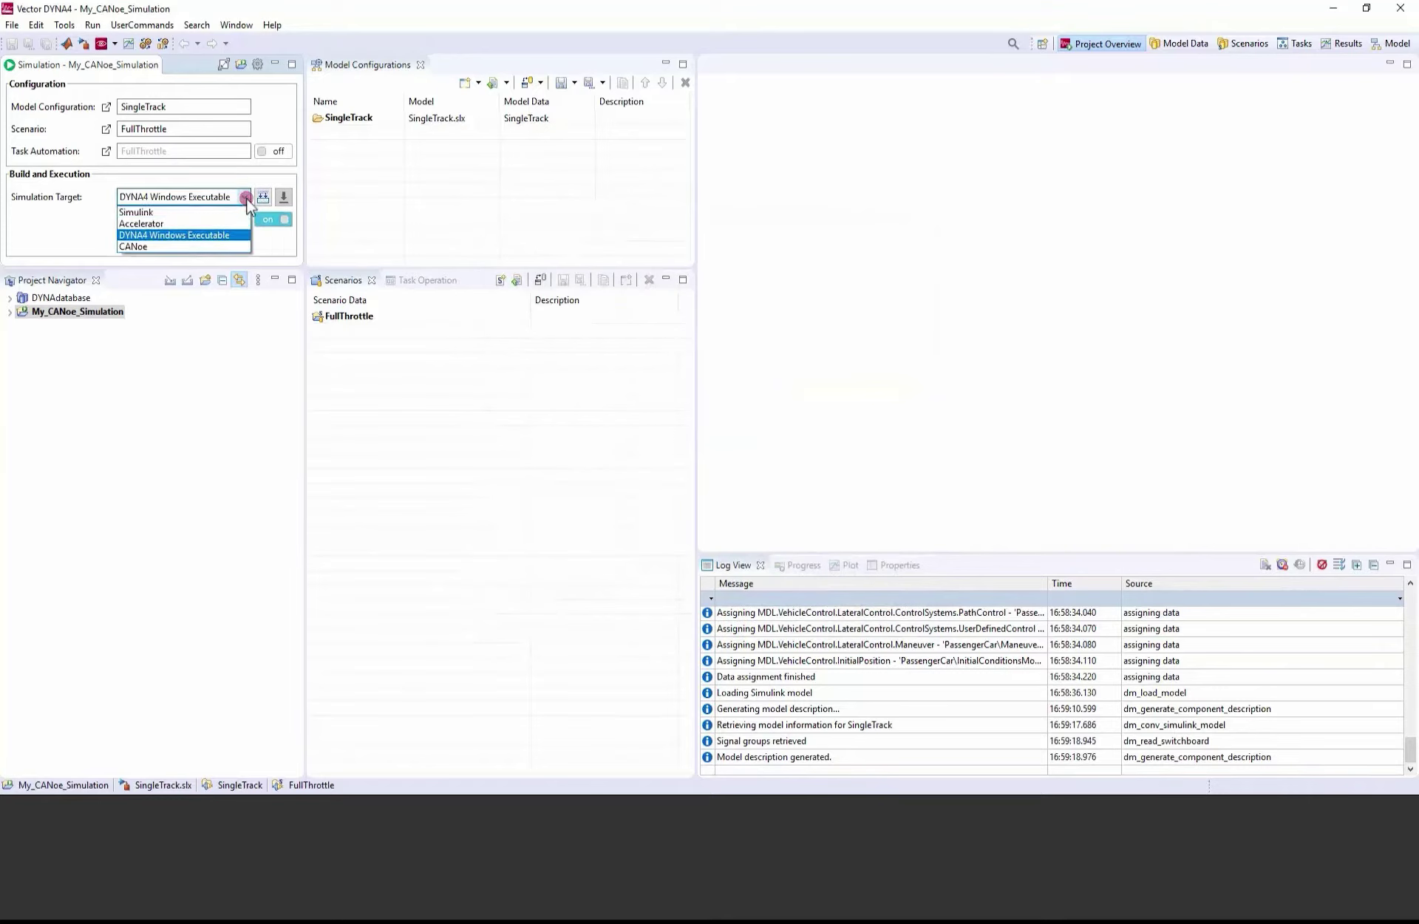
click(240, 247)
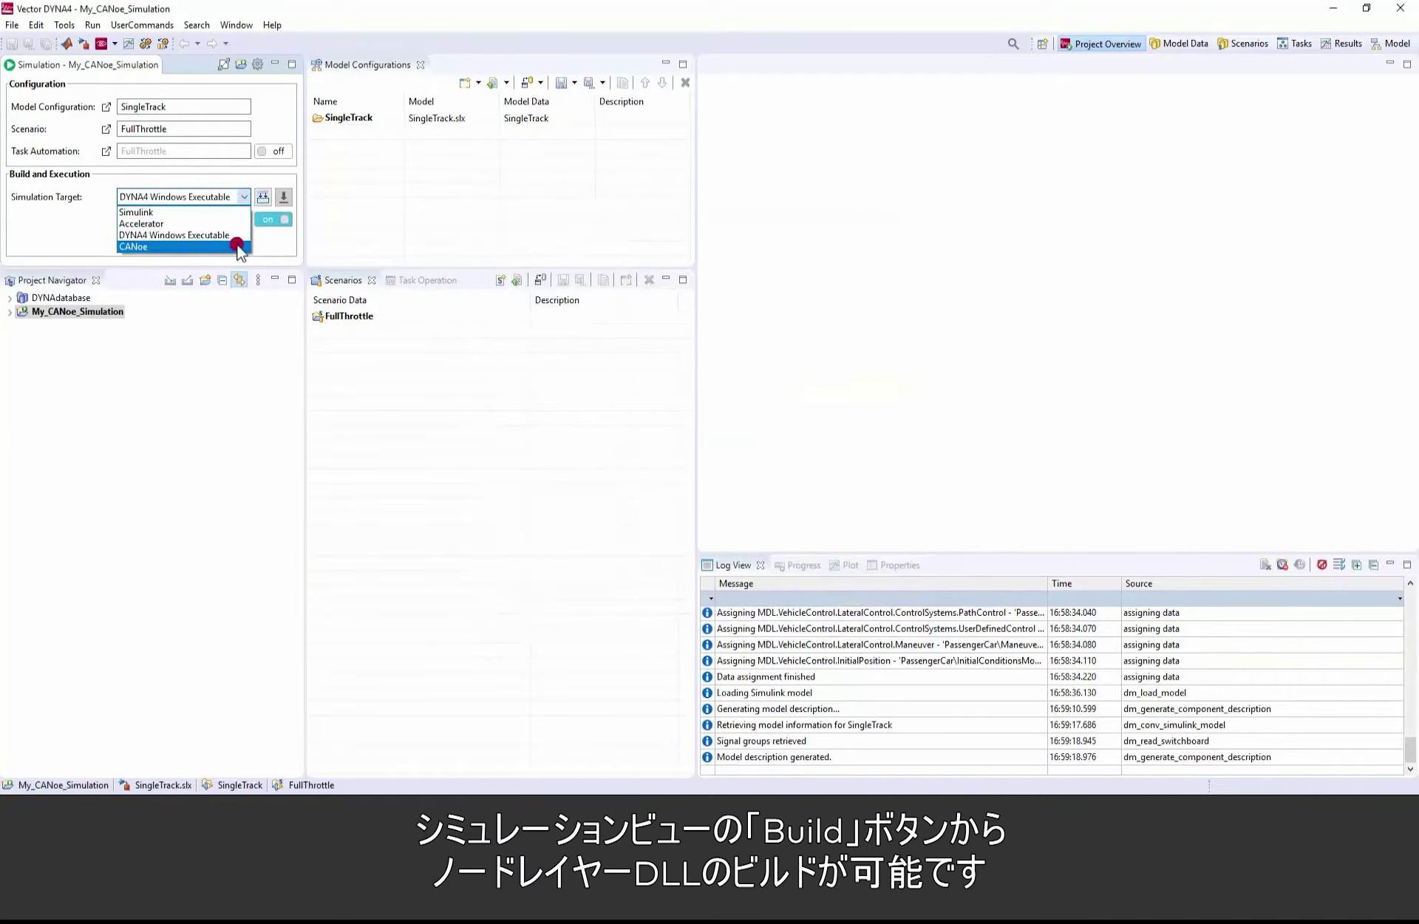
click(264, 197)
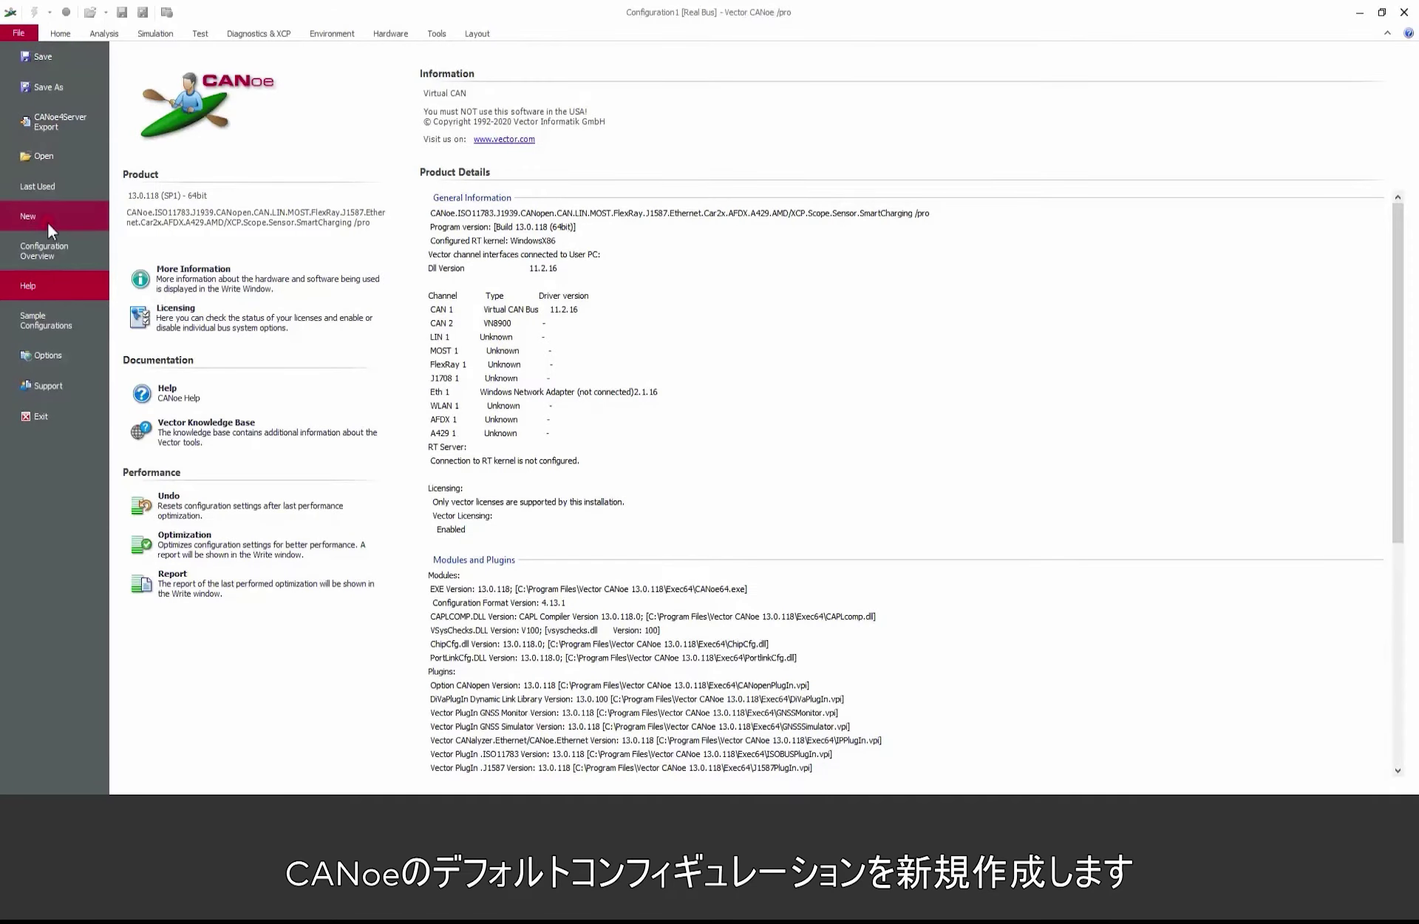
Step: In CANoe, create a new configuration from the Default template and set it to Simulated Bus (animated with factor)
click(48, 224)
click(167, 659)
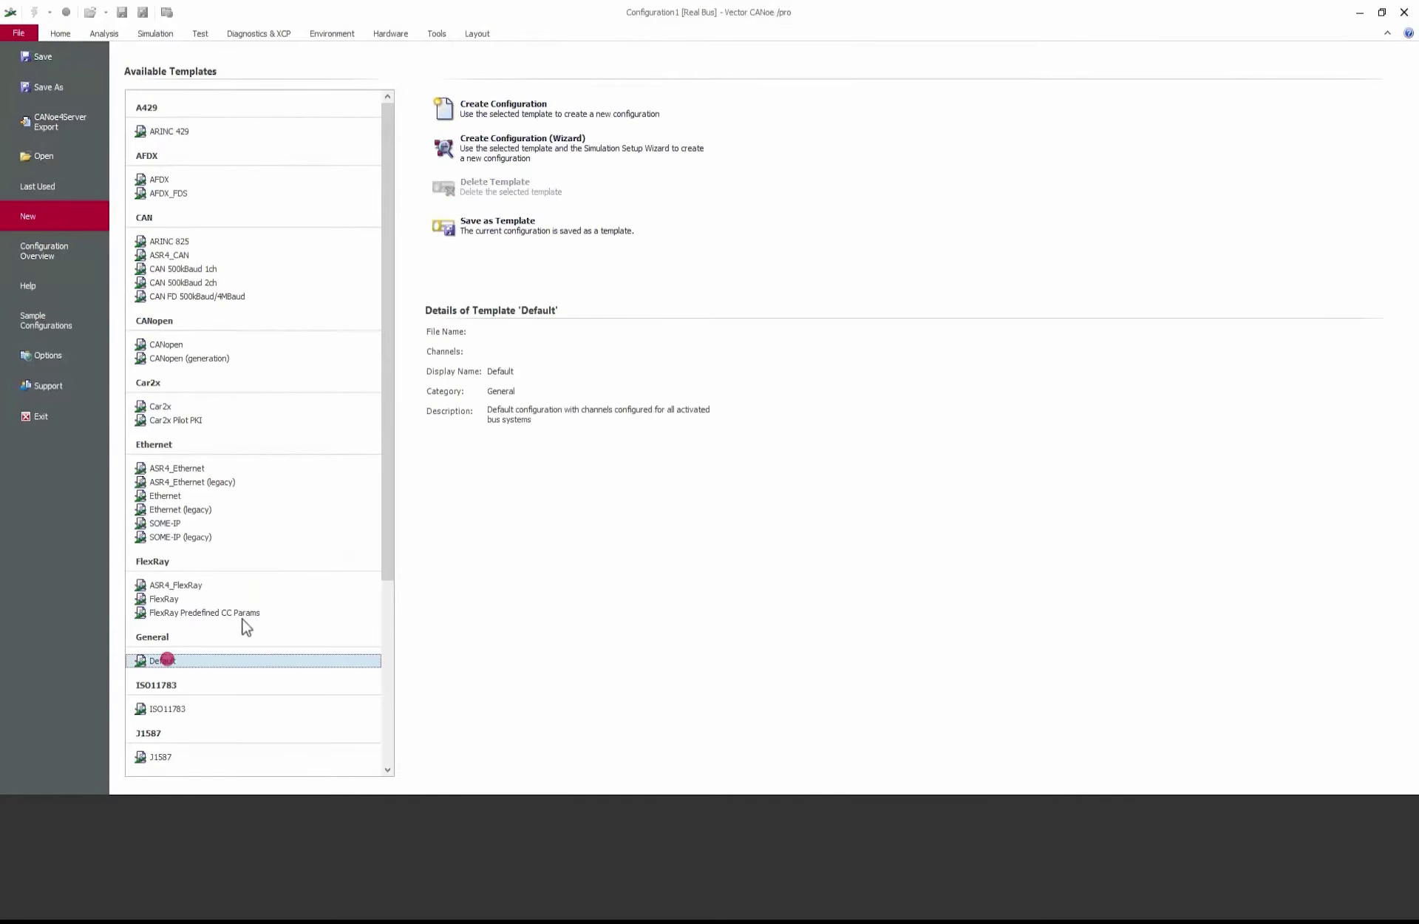
click(570, 112)
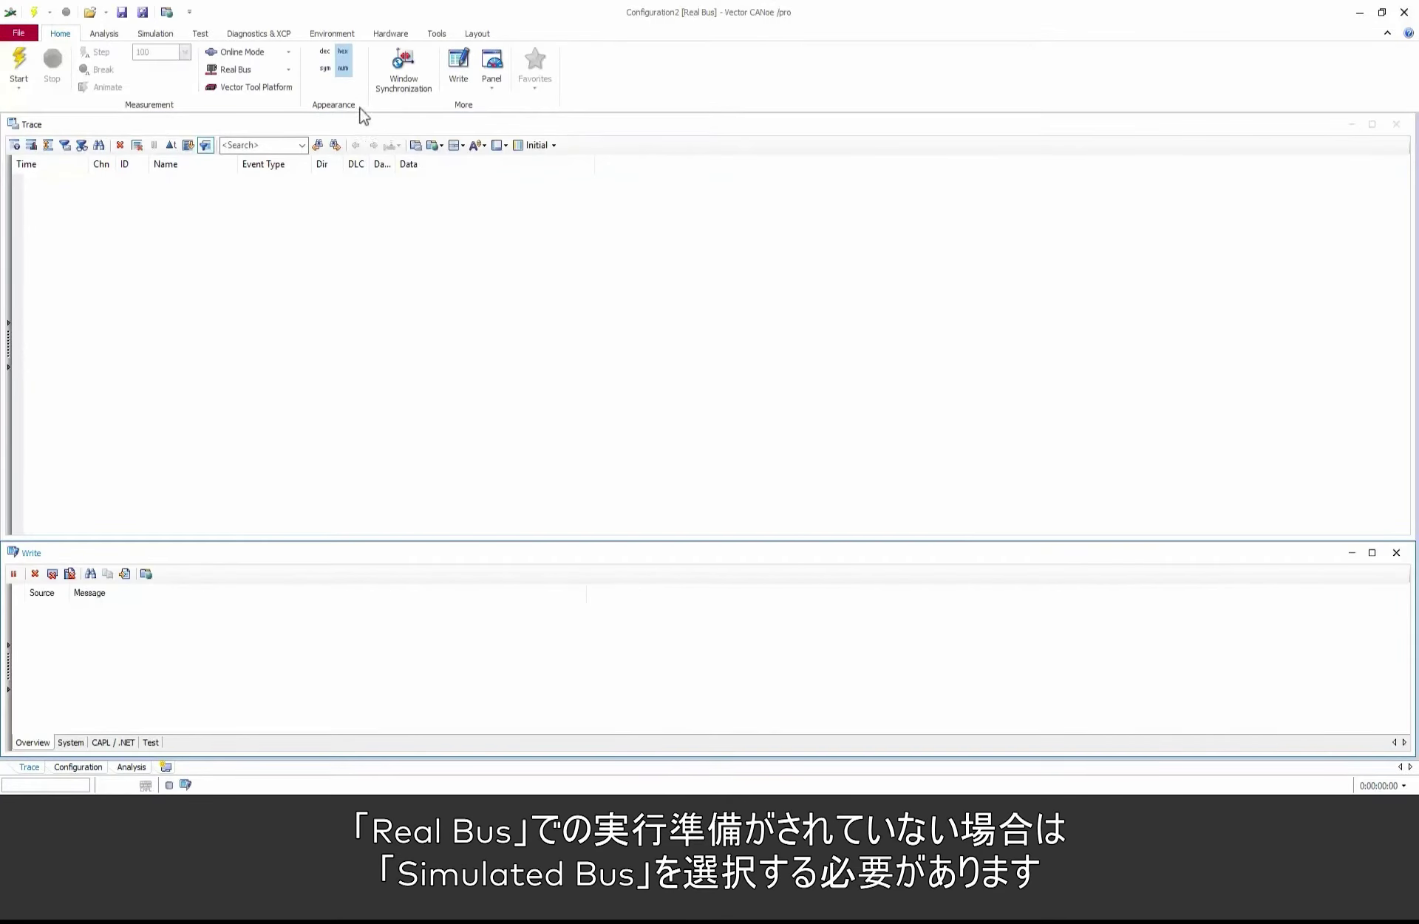
click(285, 69)
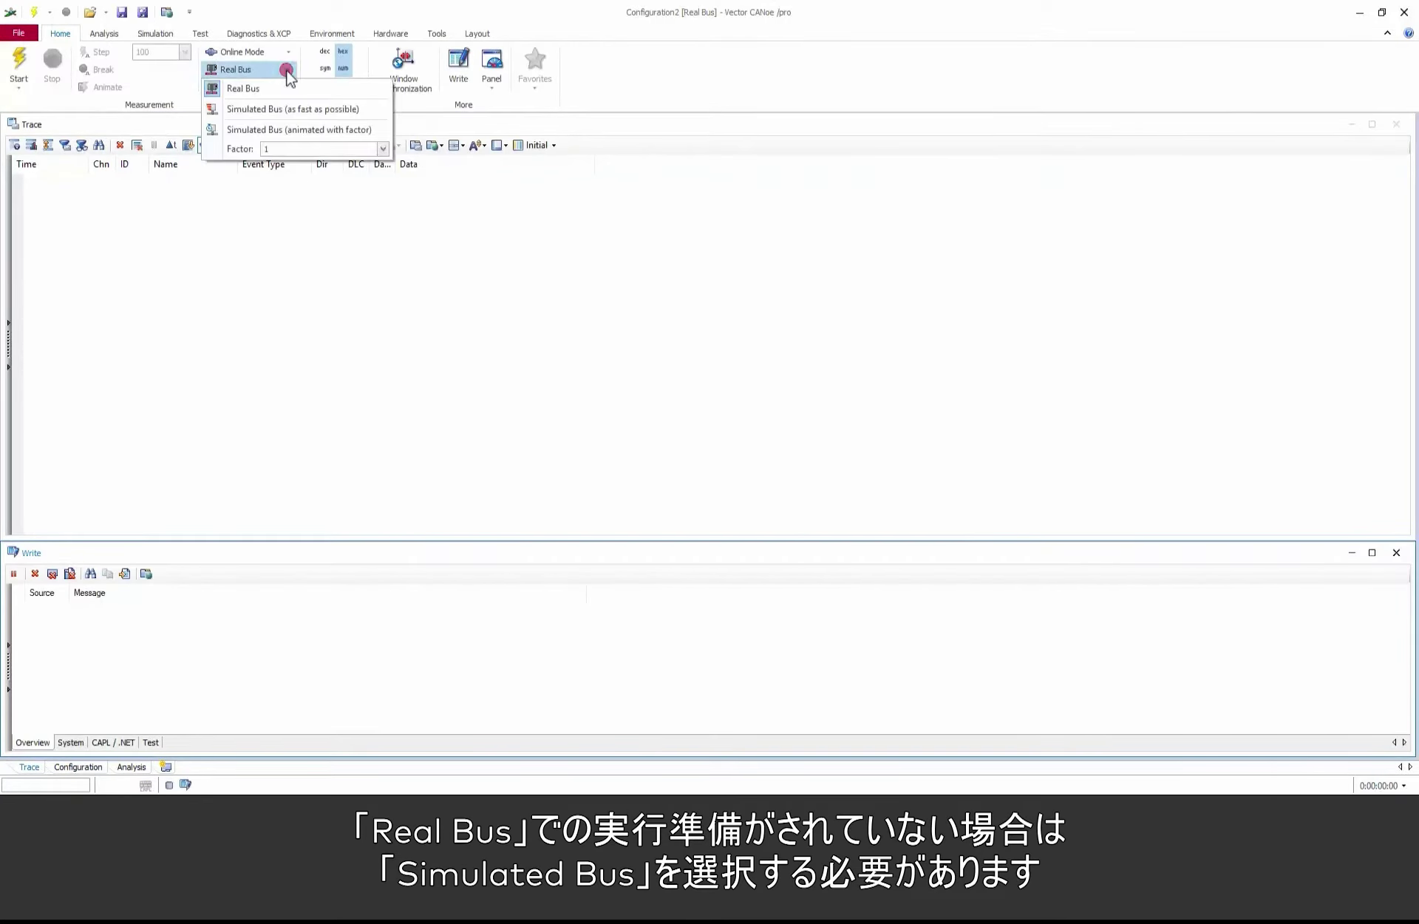
click(292, 130)
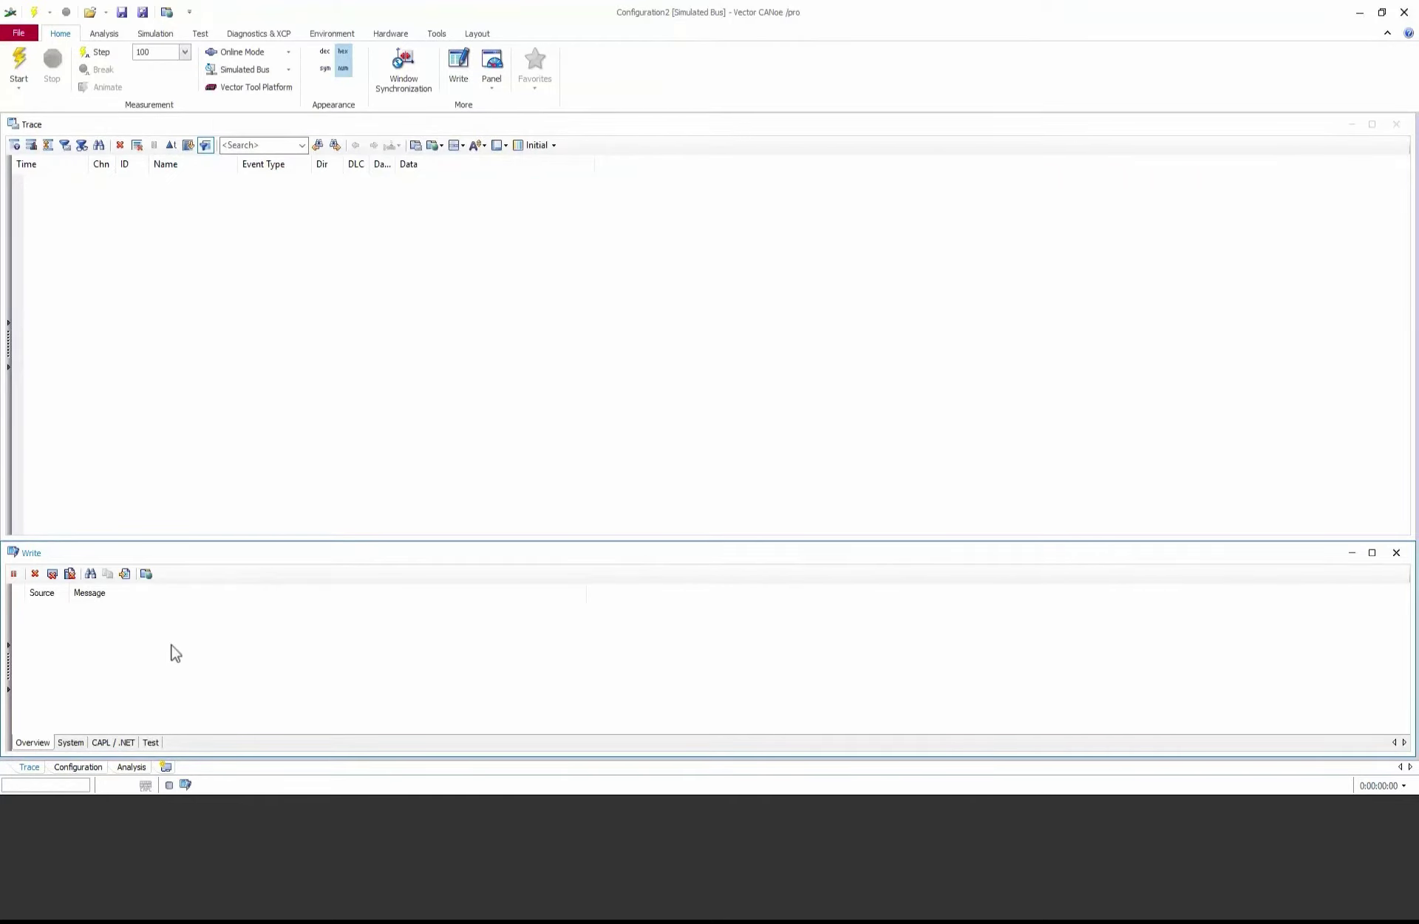
Step: Insert a CAPL test module on the CAN network in the simulation setup
click(97, 767)
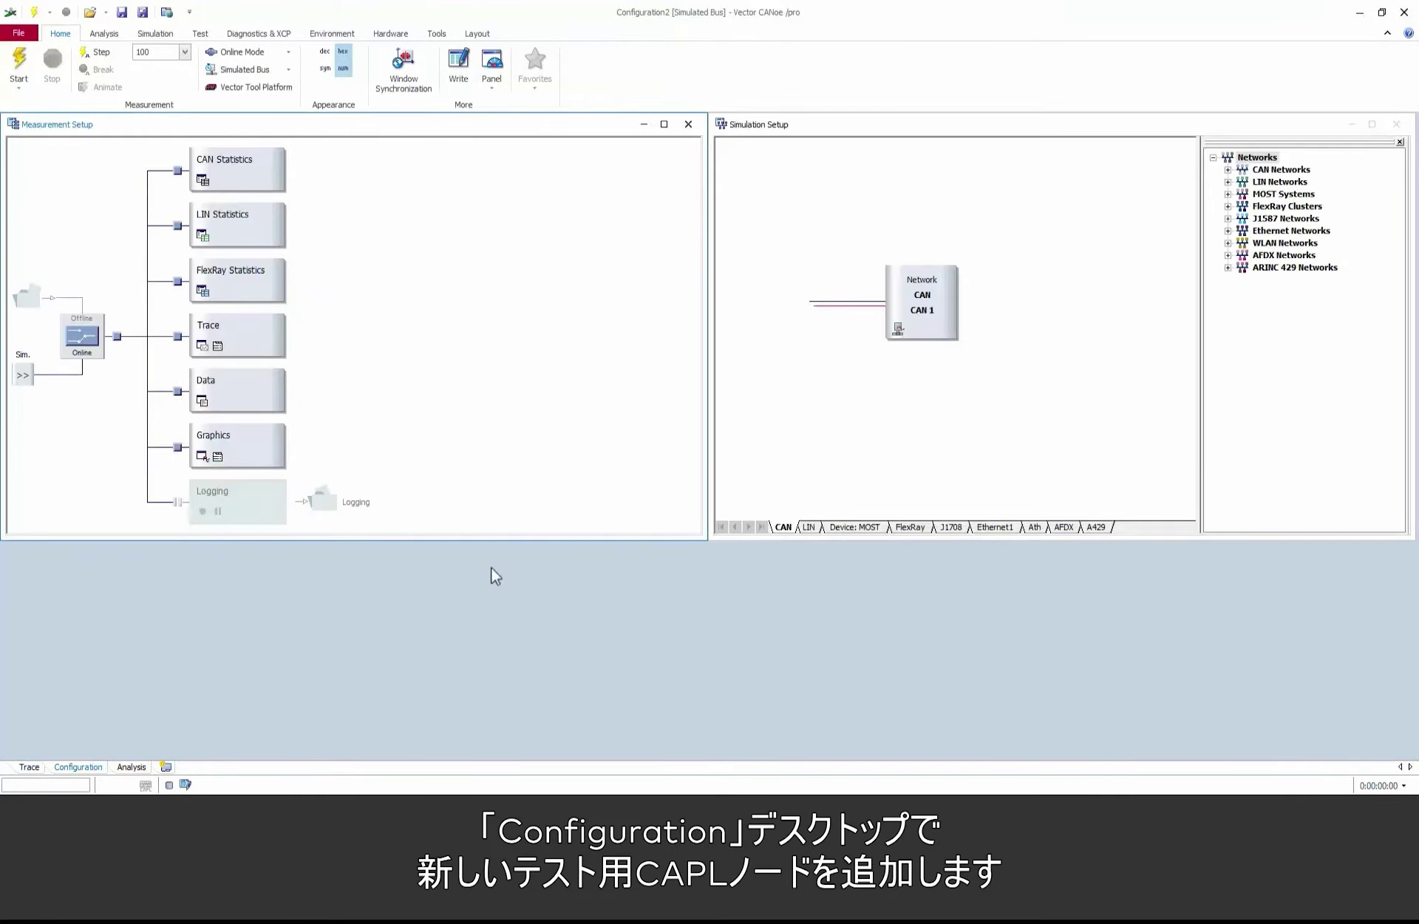
right_click(849, 306)
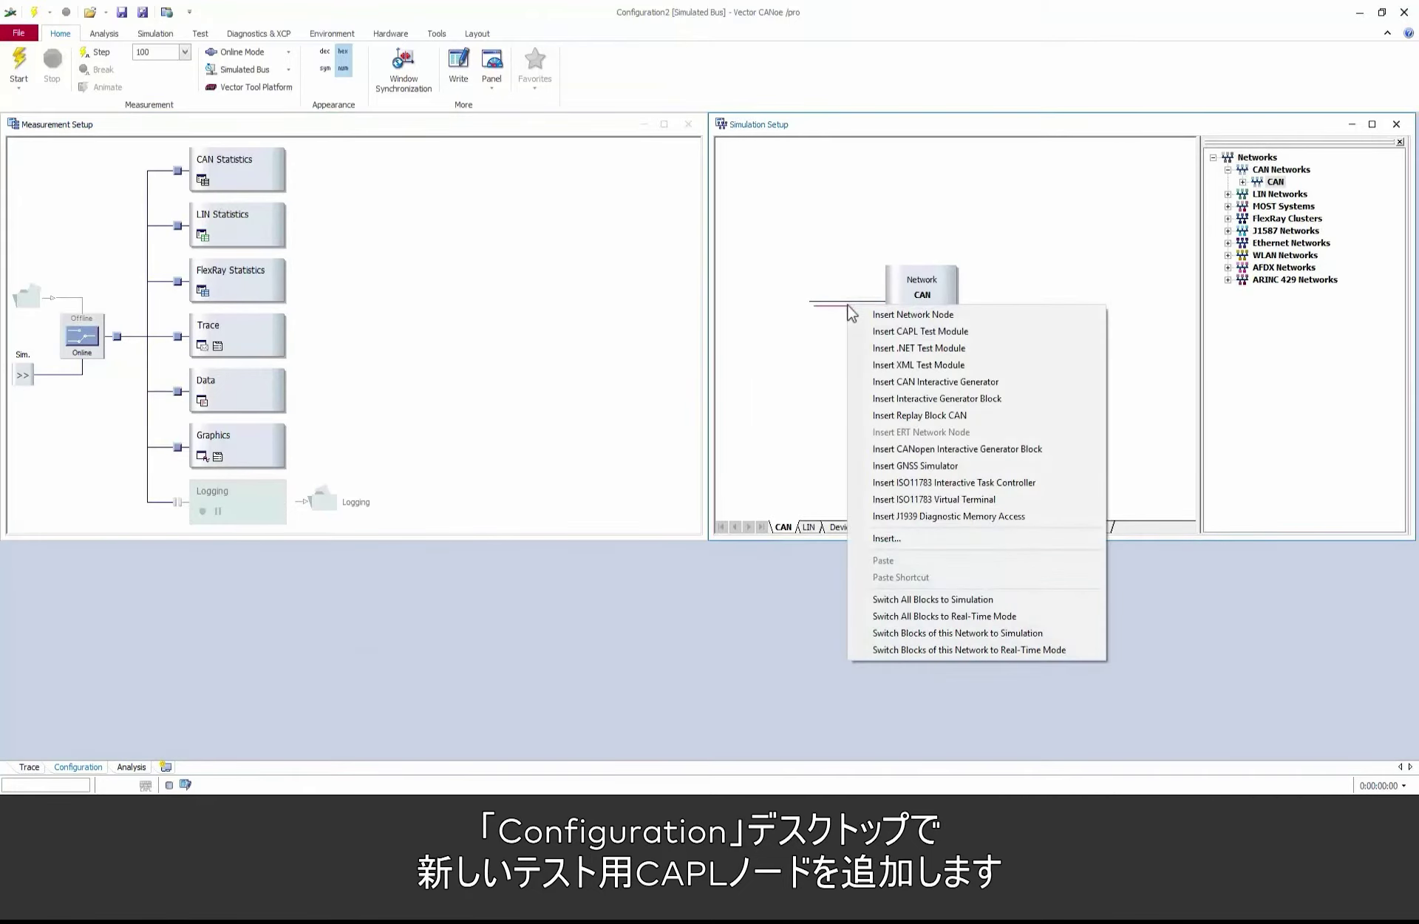
click(864, 332)
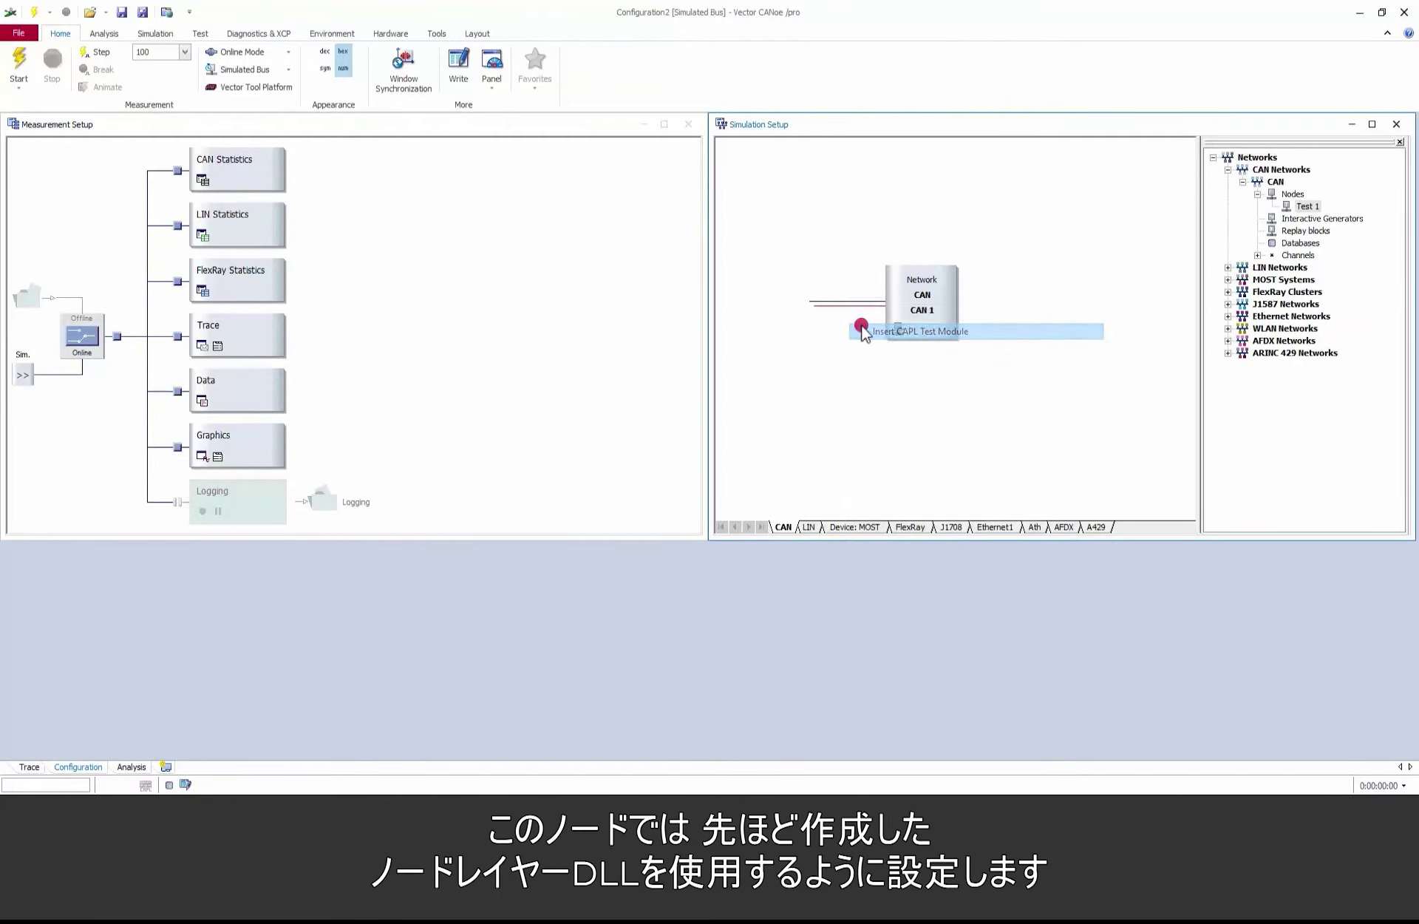
Step: Name the CAPL test module DYNA4 and add SingleTrack.dll from the Vector CANoe build folder as its component
right_click(782, 201)
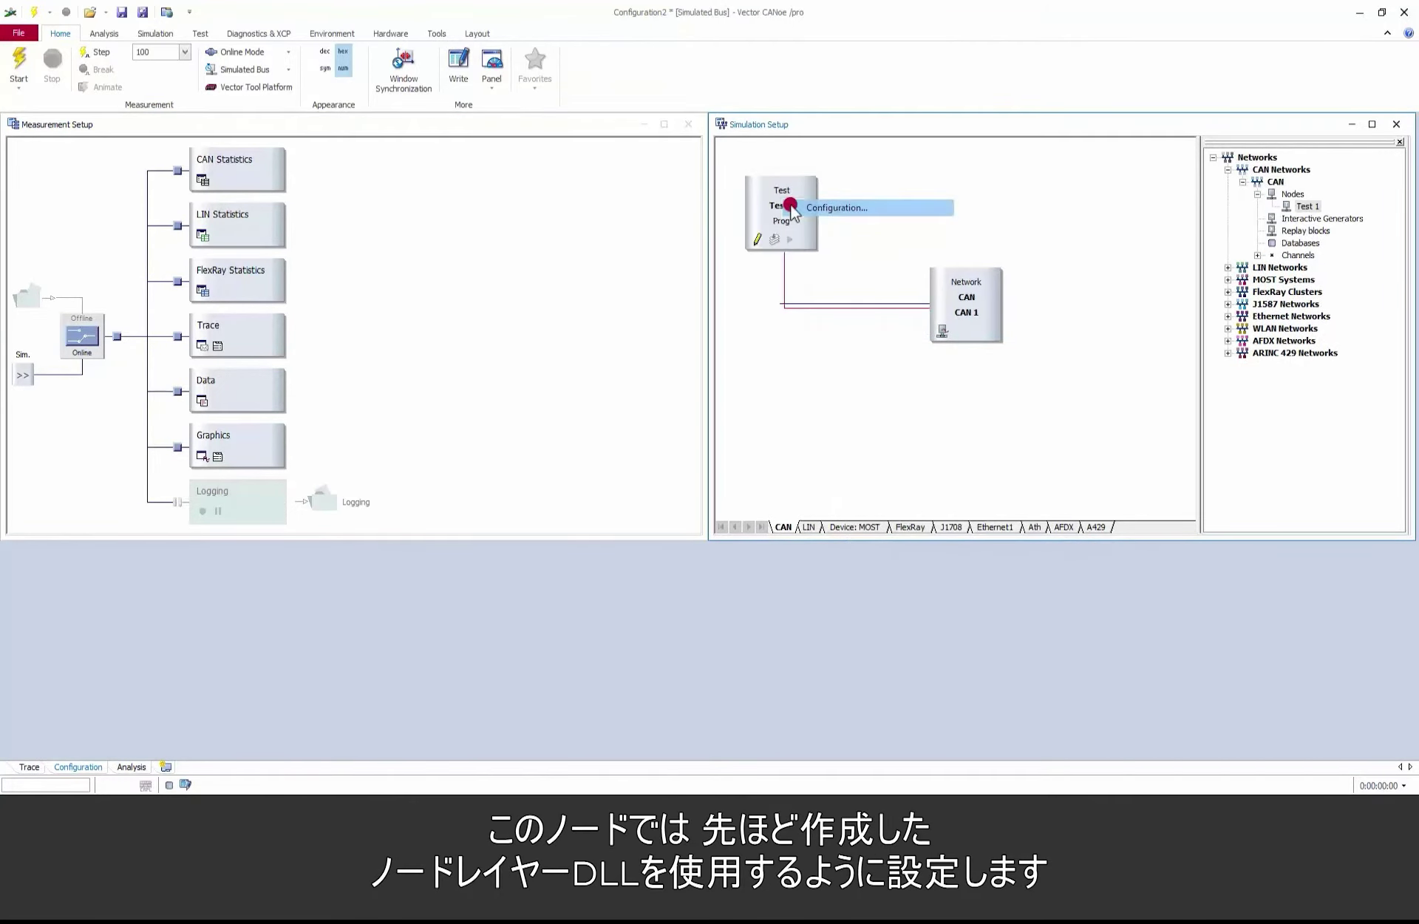
click(794, 208)
click(685, 262)
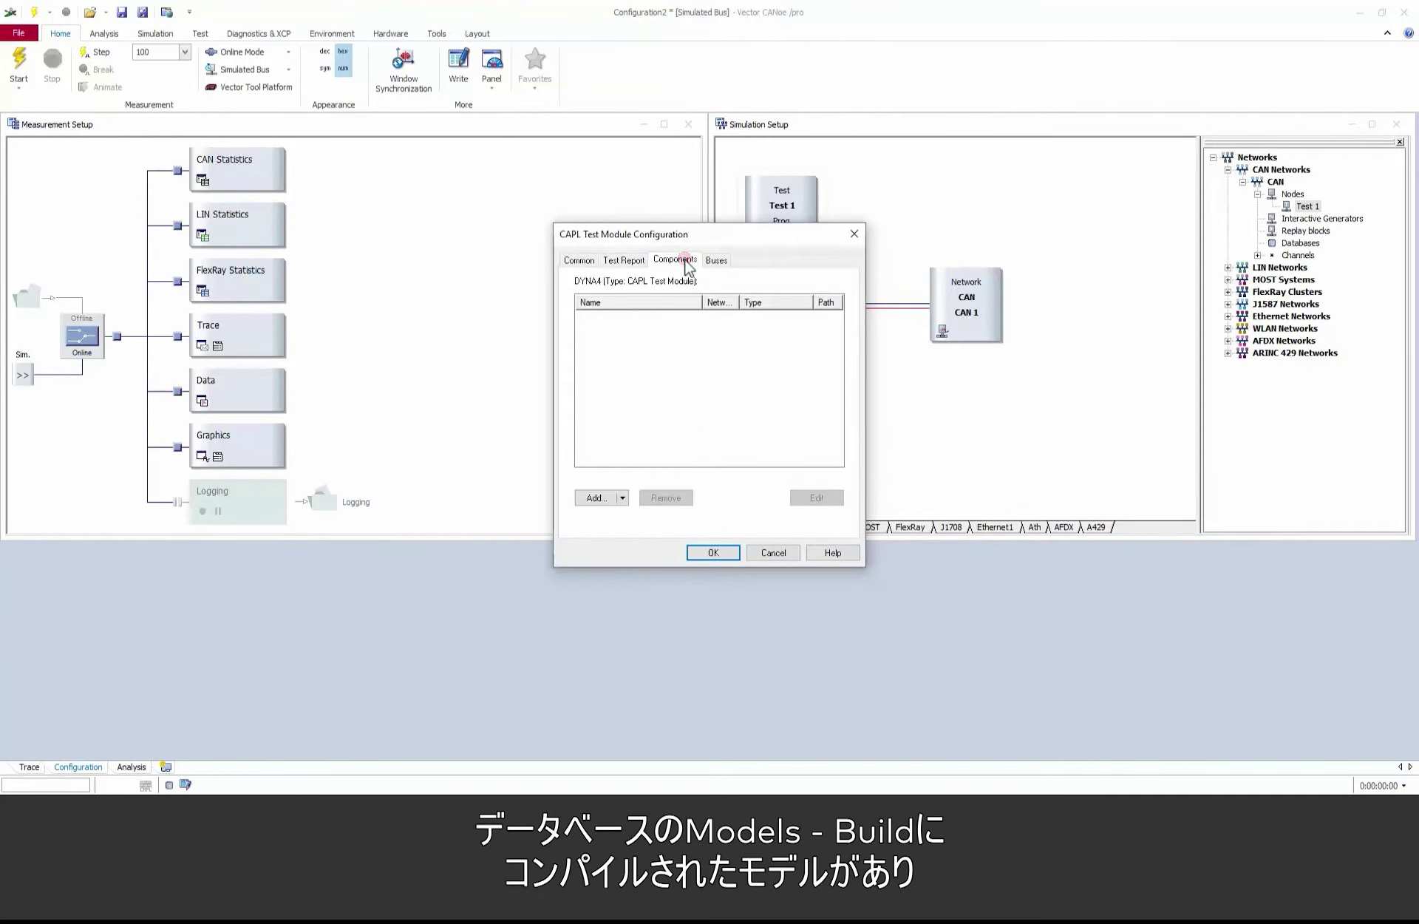
click(603, 498)
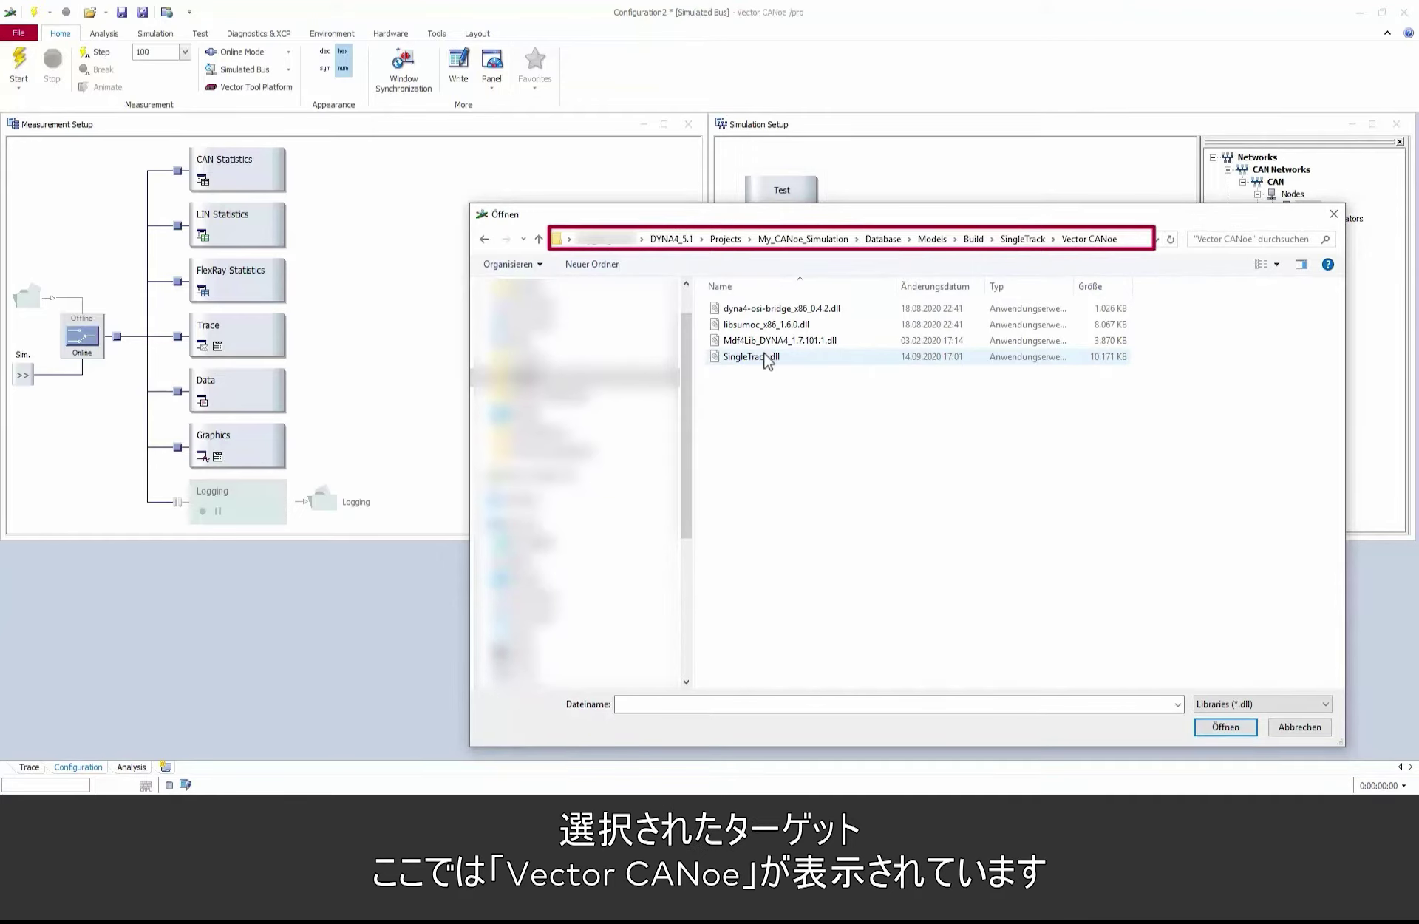
click(769, 359)
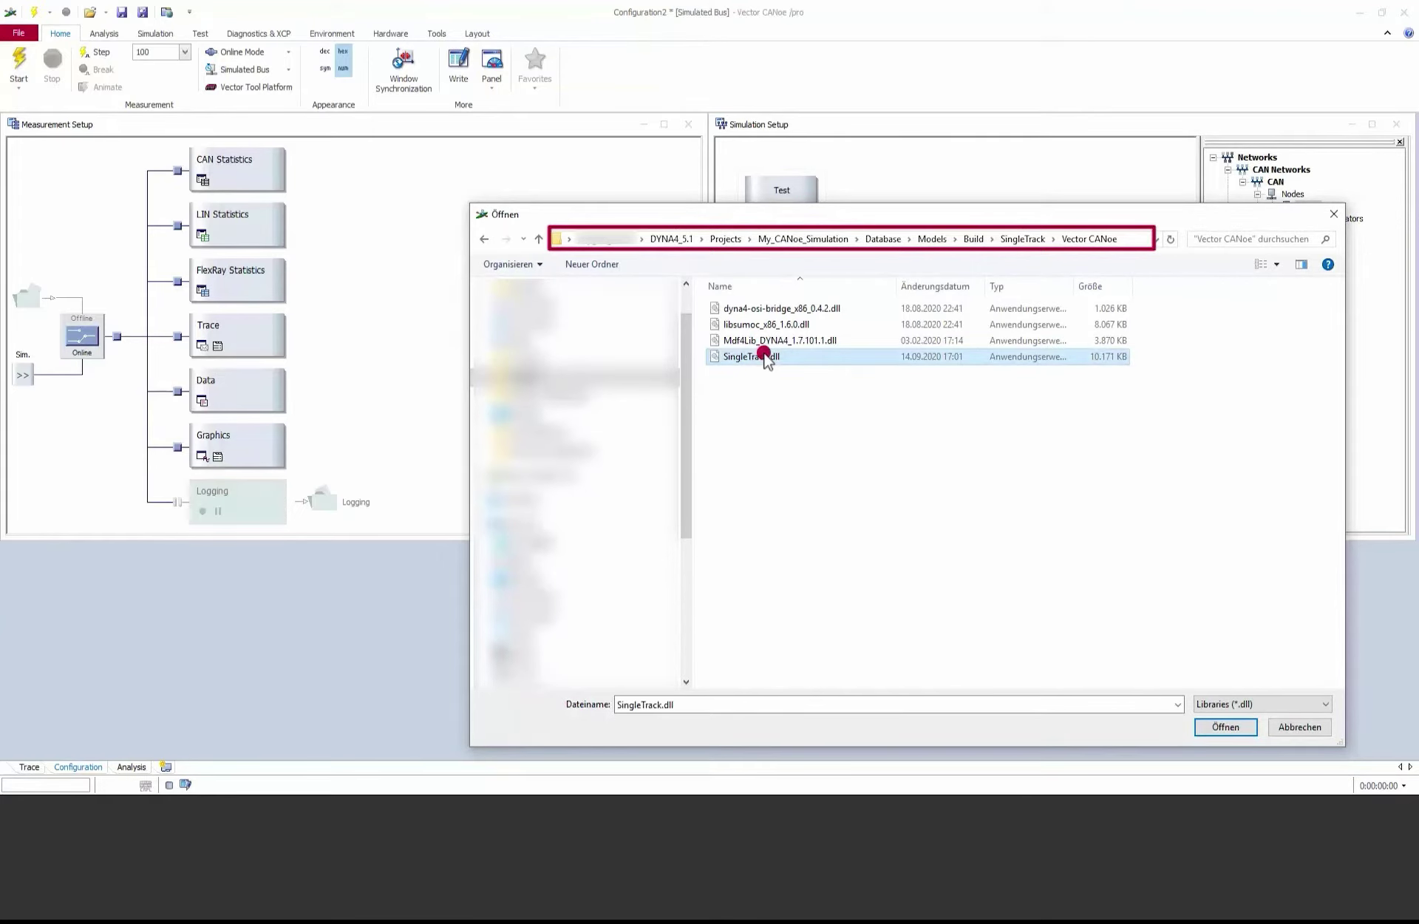
click(1225, 727)
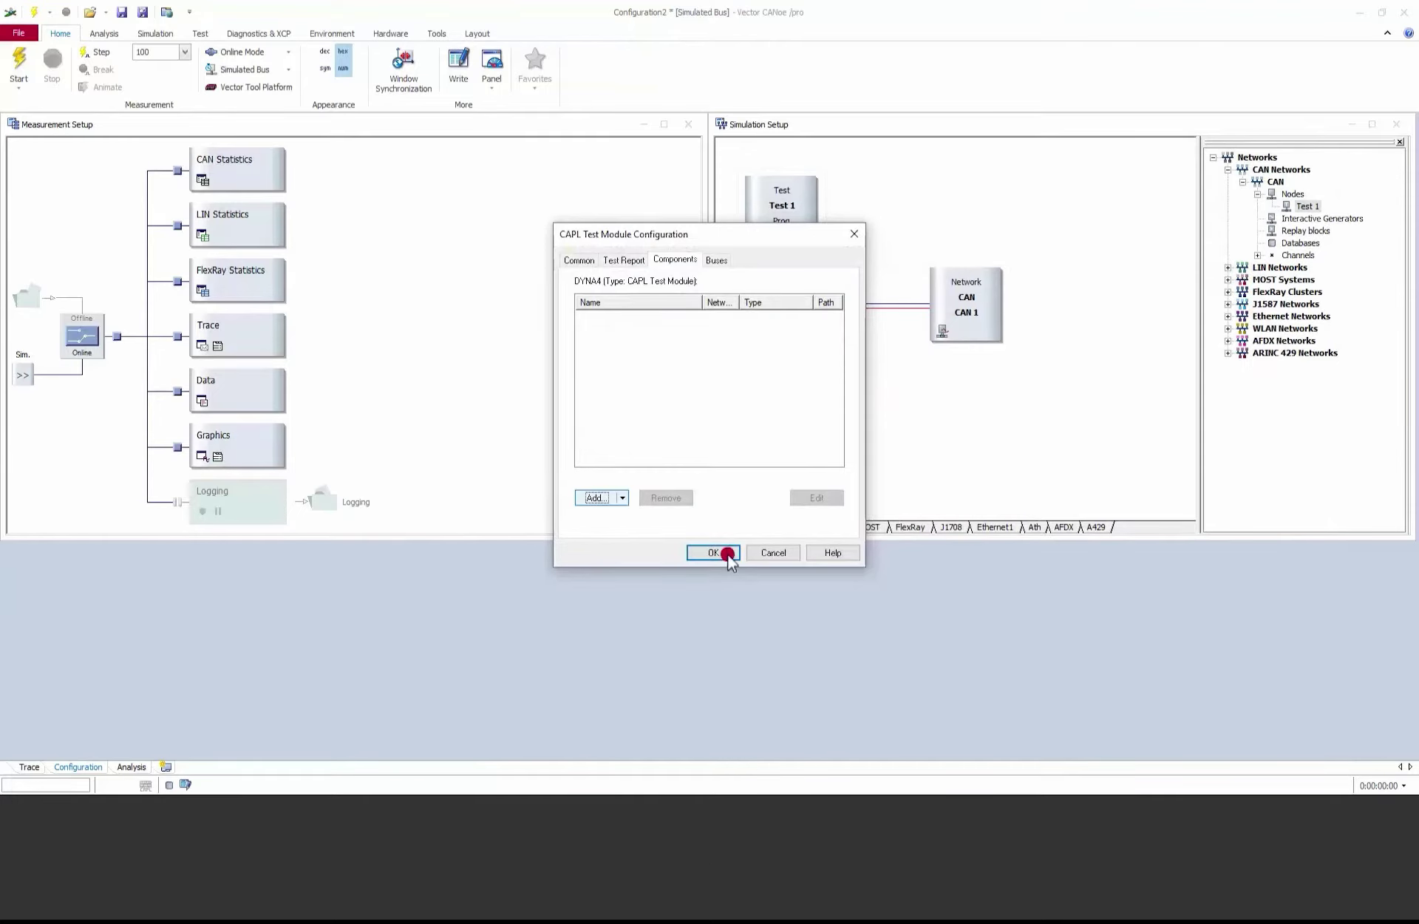
click(726, 555)
Step: Save the CANoe configuration as DYNA4_Execution_Master in the project's UserCode folder
click(11, 33)
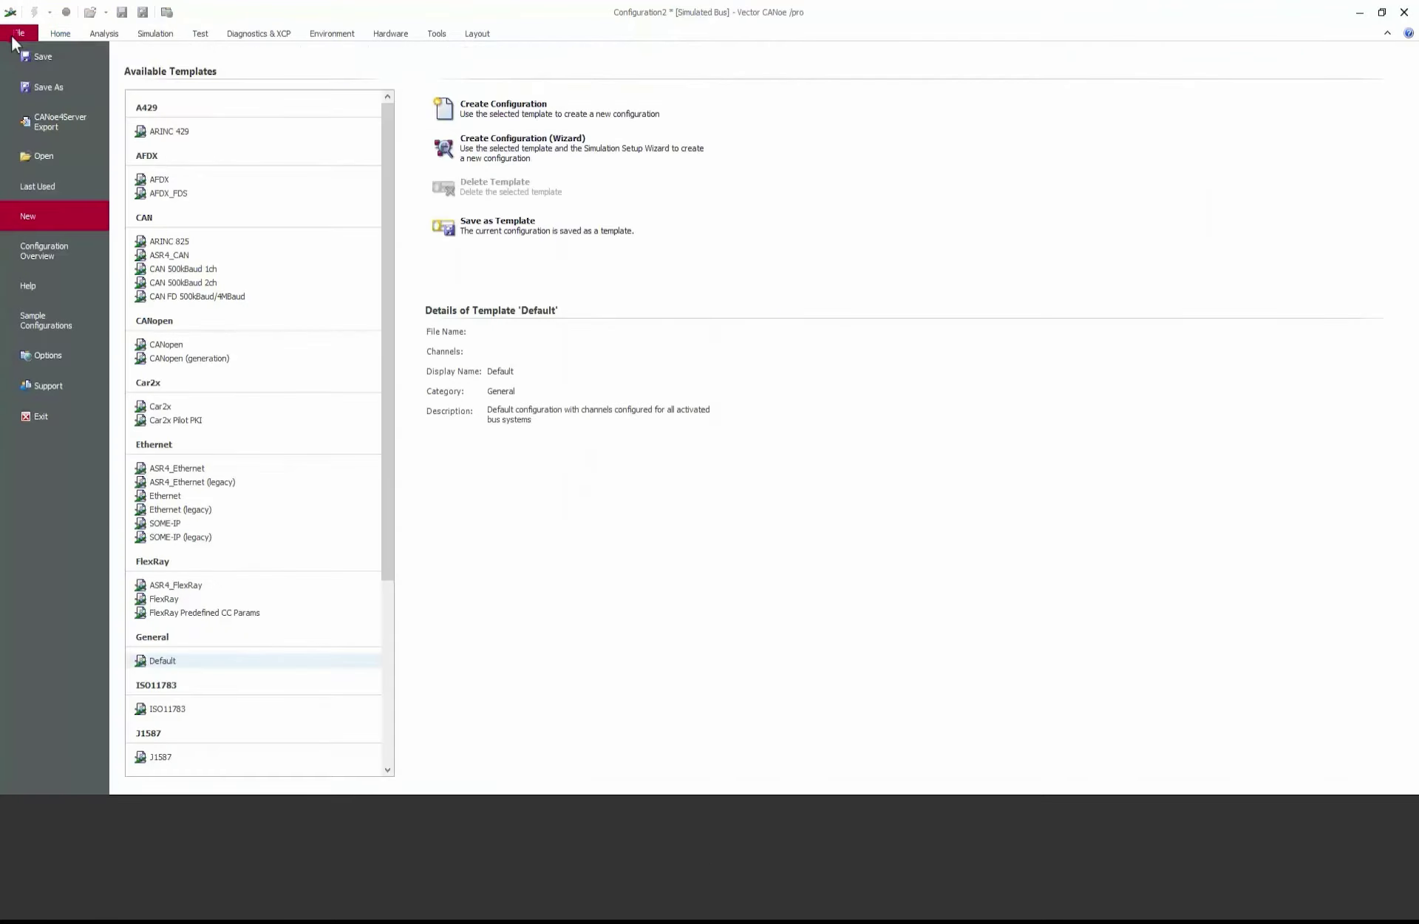
click(29, 69)
text(DY)
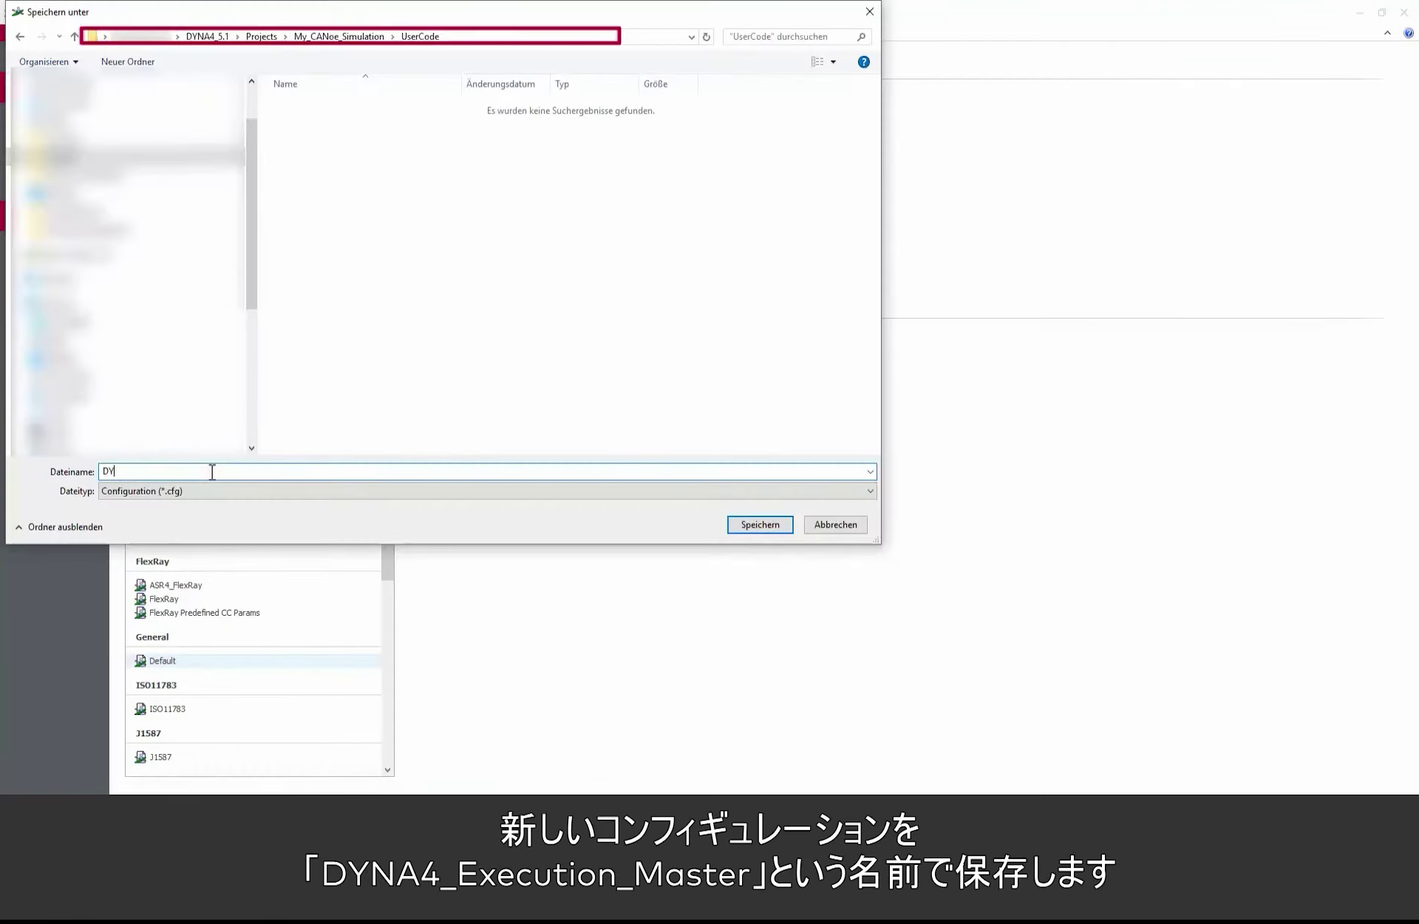
text(NA4_Execution_Master)
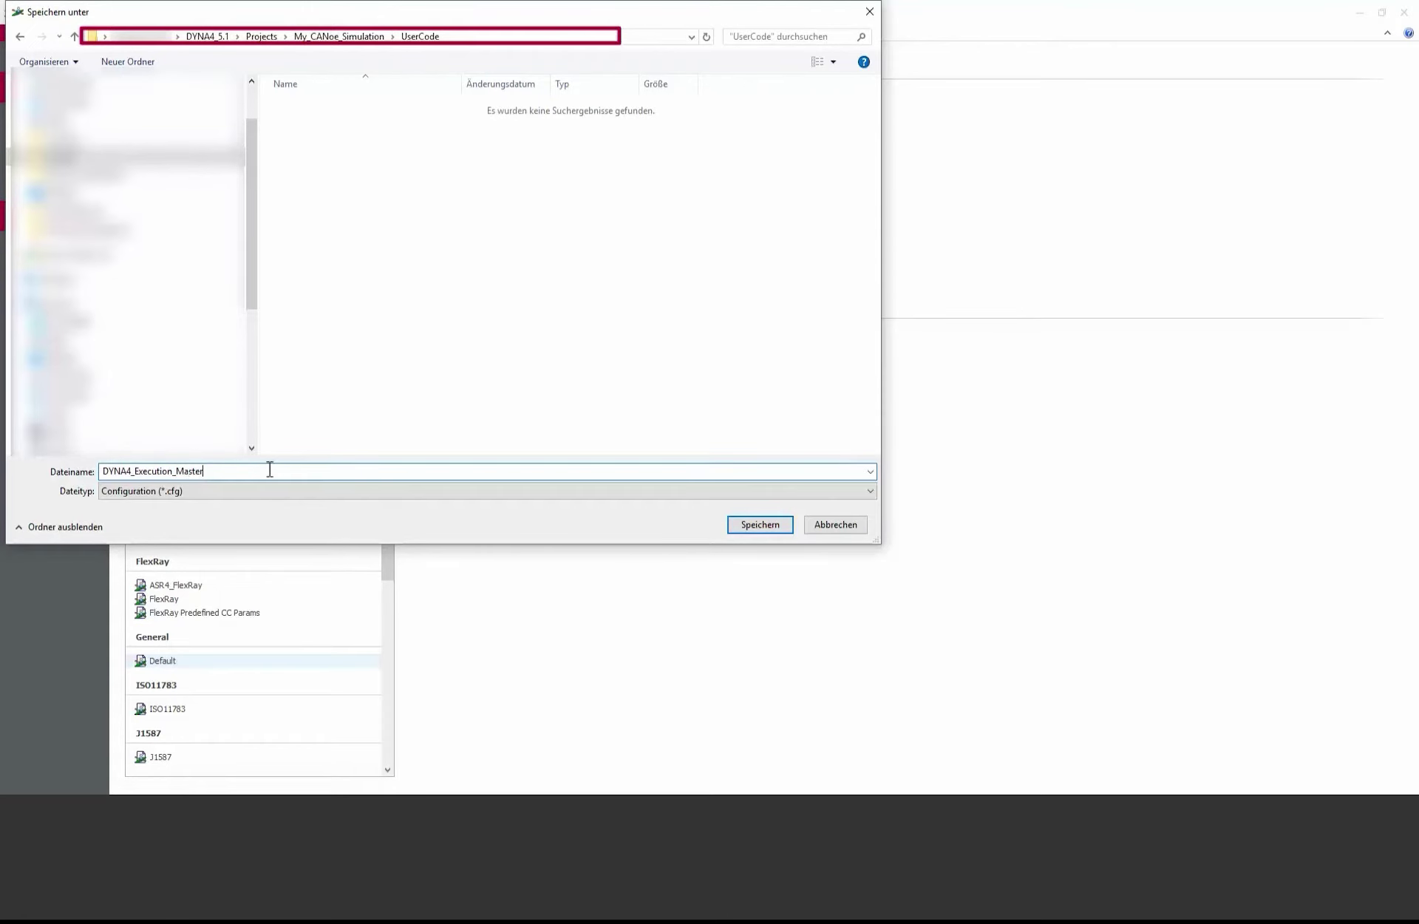
click(776, 529)
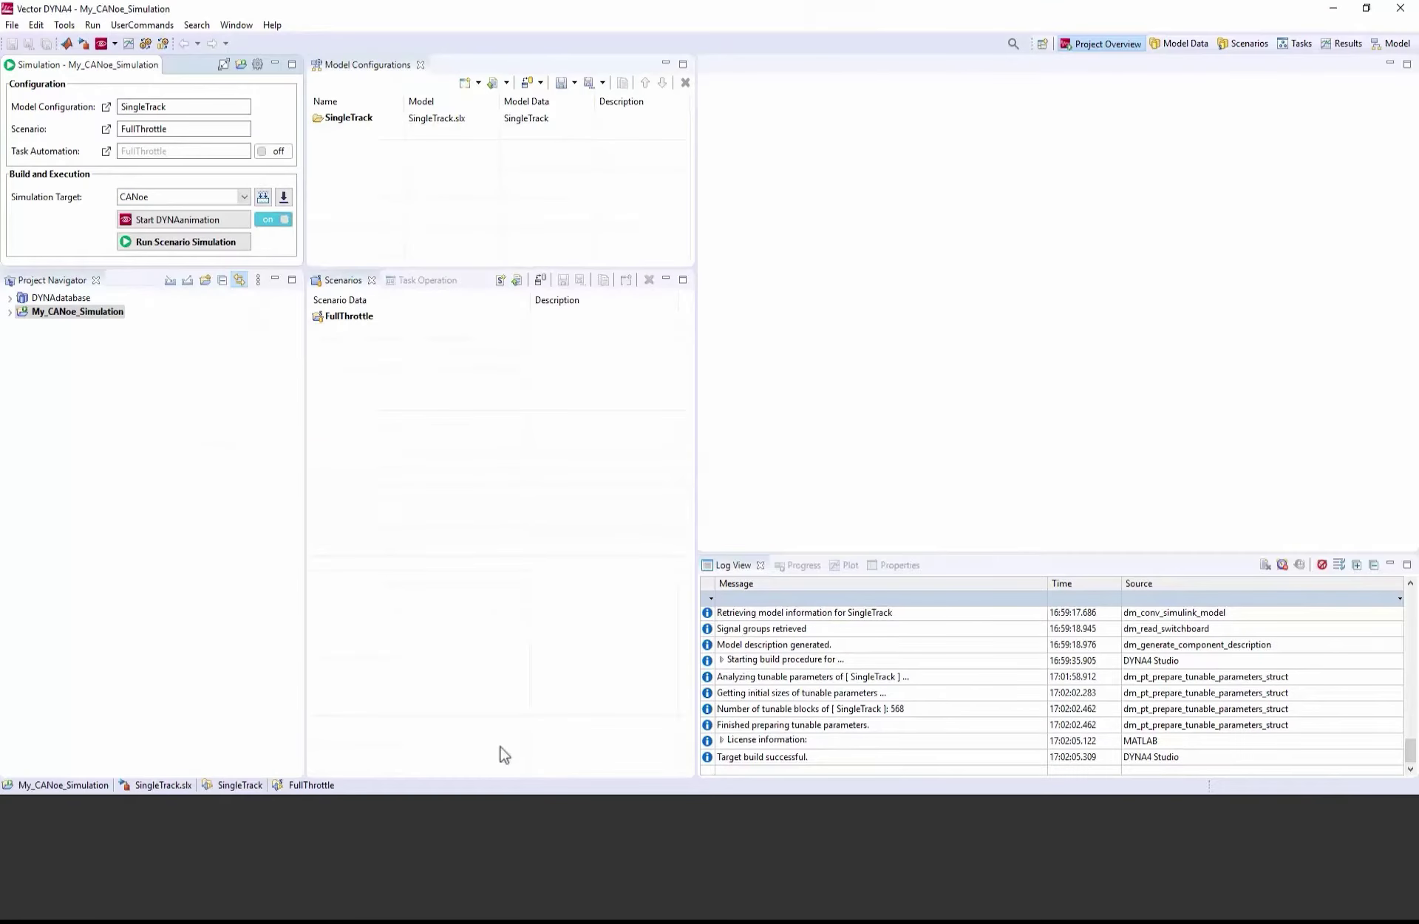
Step: In DYNA4, set DYNA4_Execution_Master.cfg as the CANoe real-time target configuration and run the scenario simulation
click(258, 71)
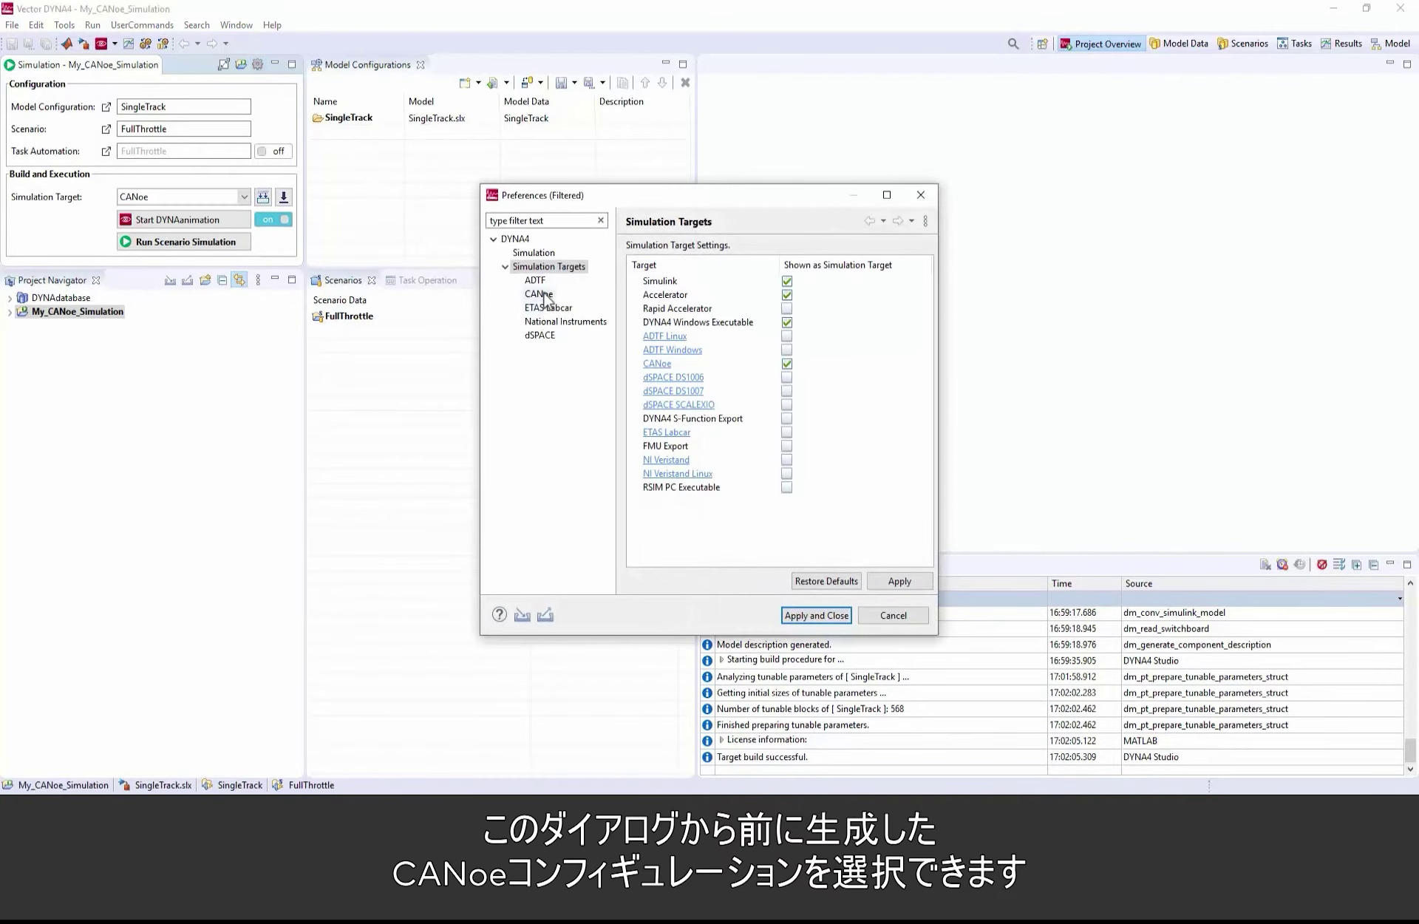
click(539, 294)
click(932, 309)
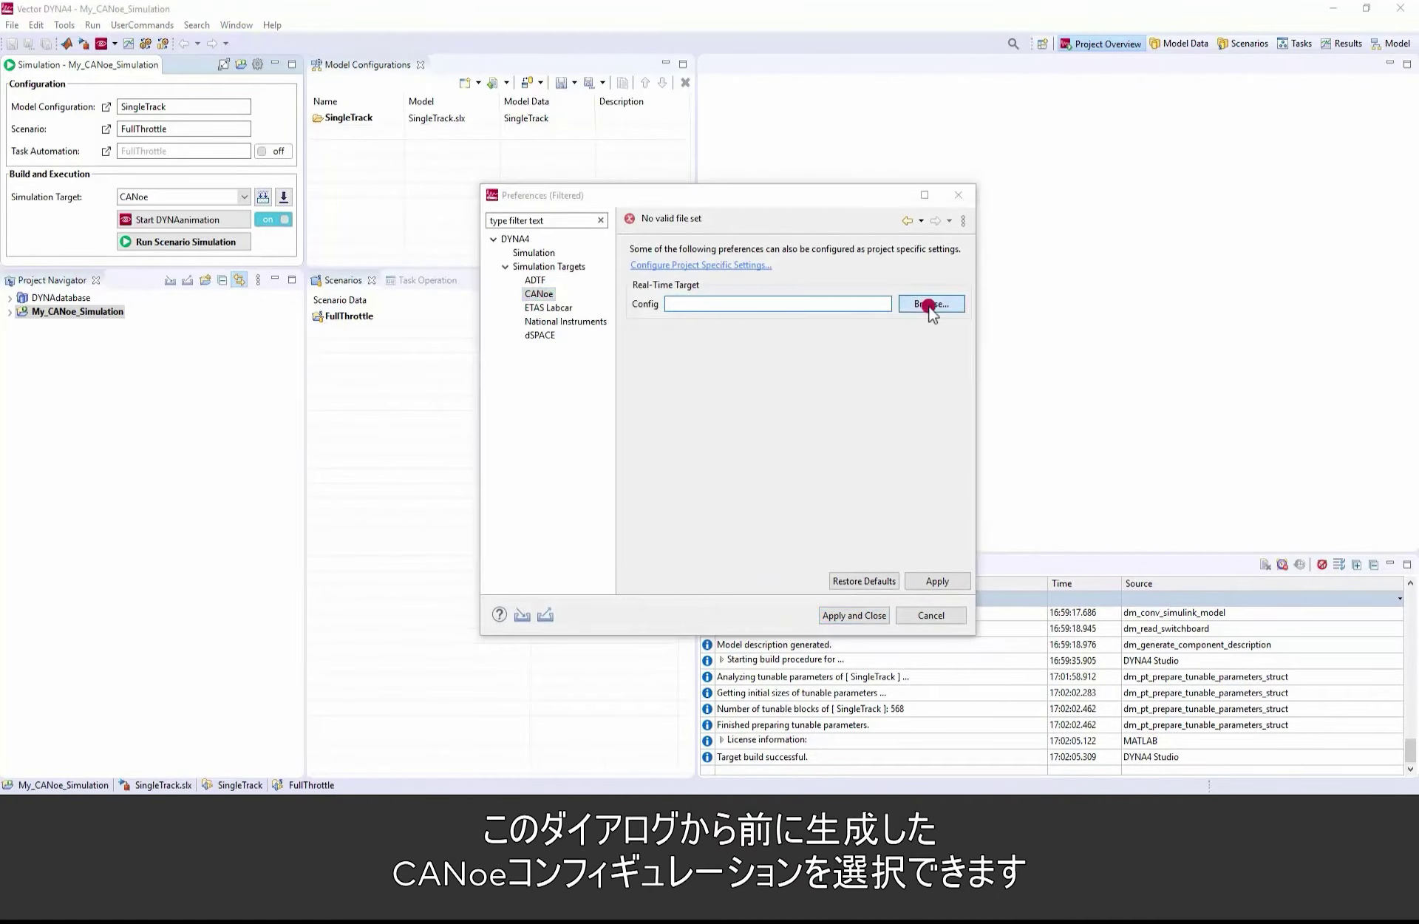
click(824, 314)
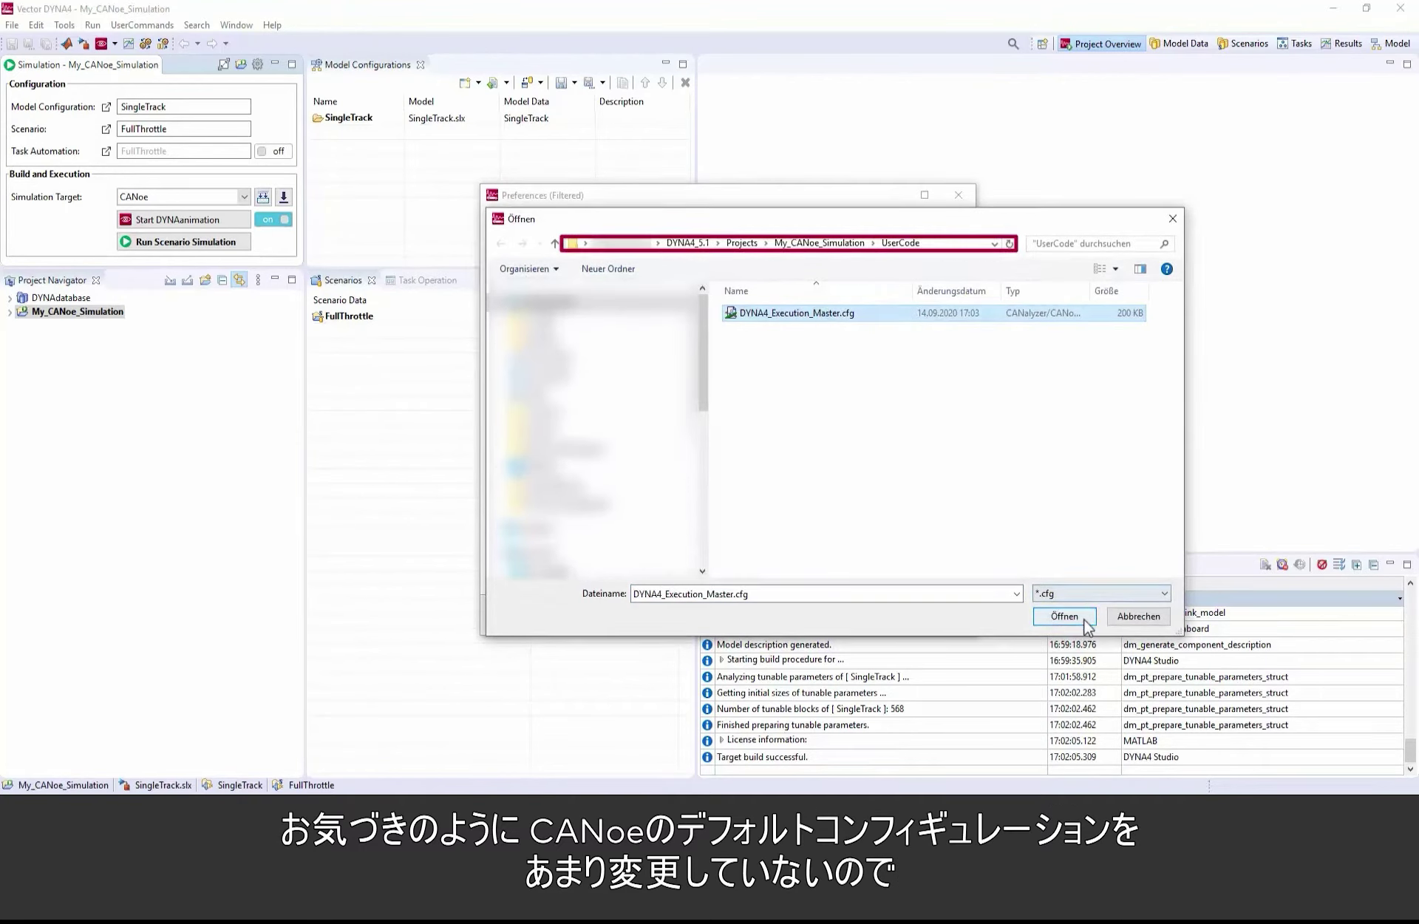
click(1064, 617)
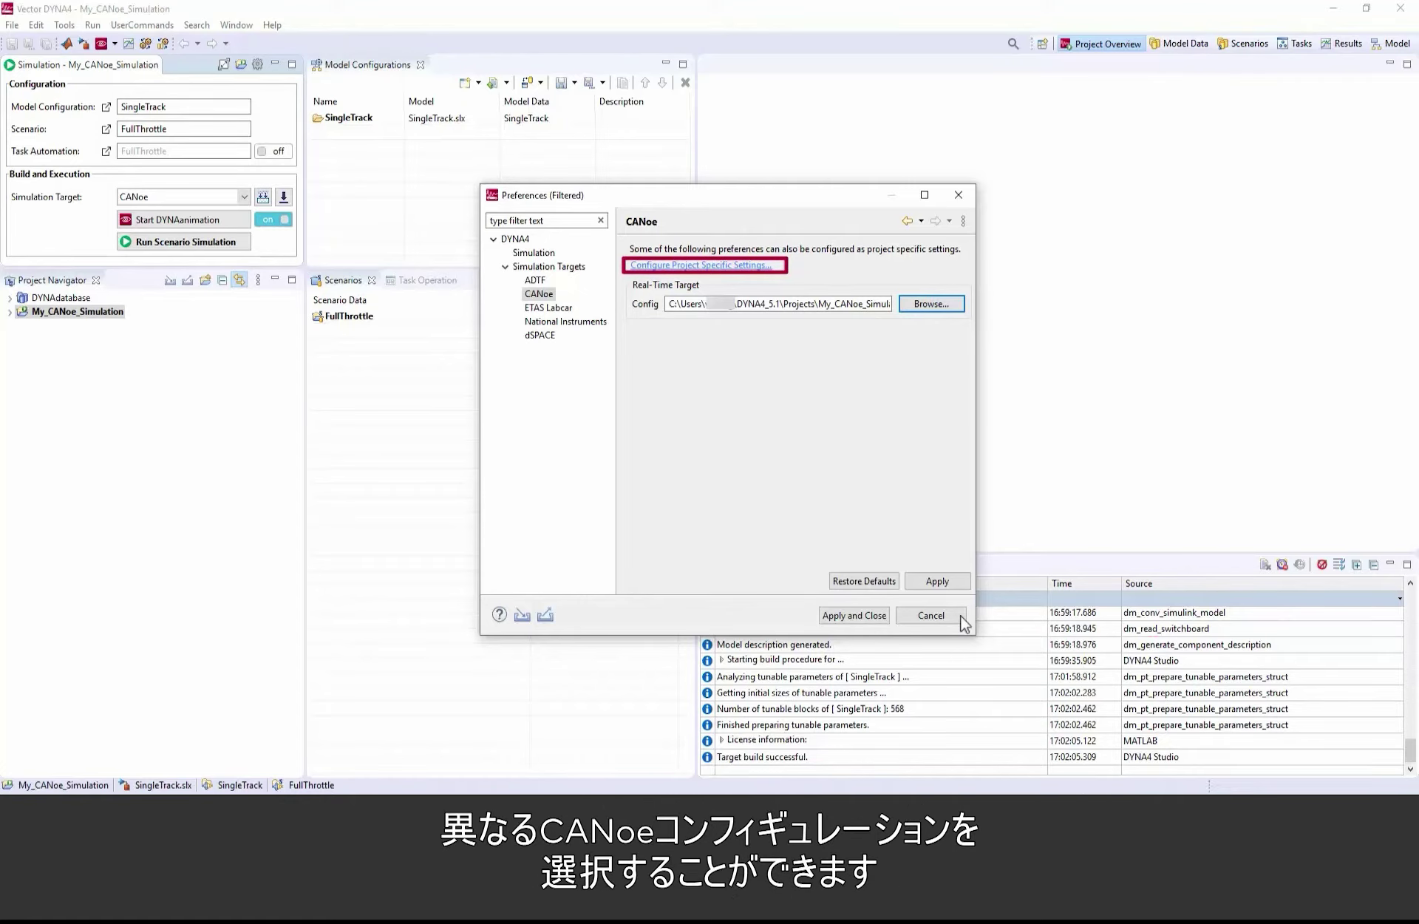
click(884, 618)
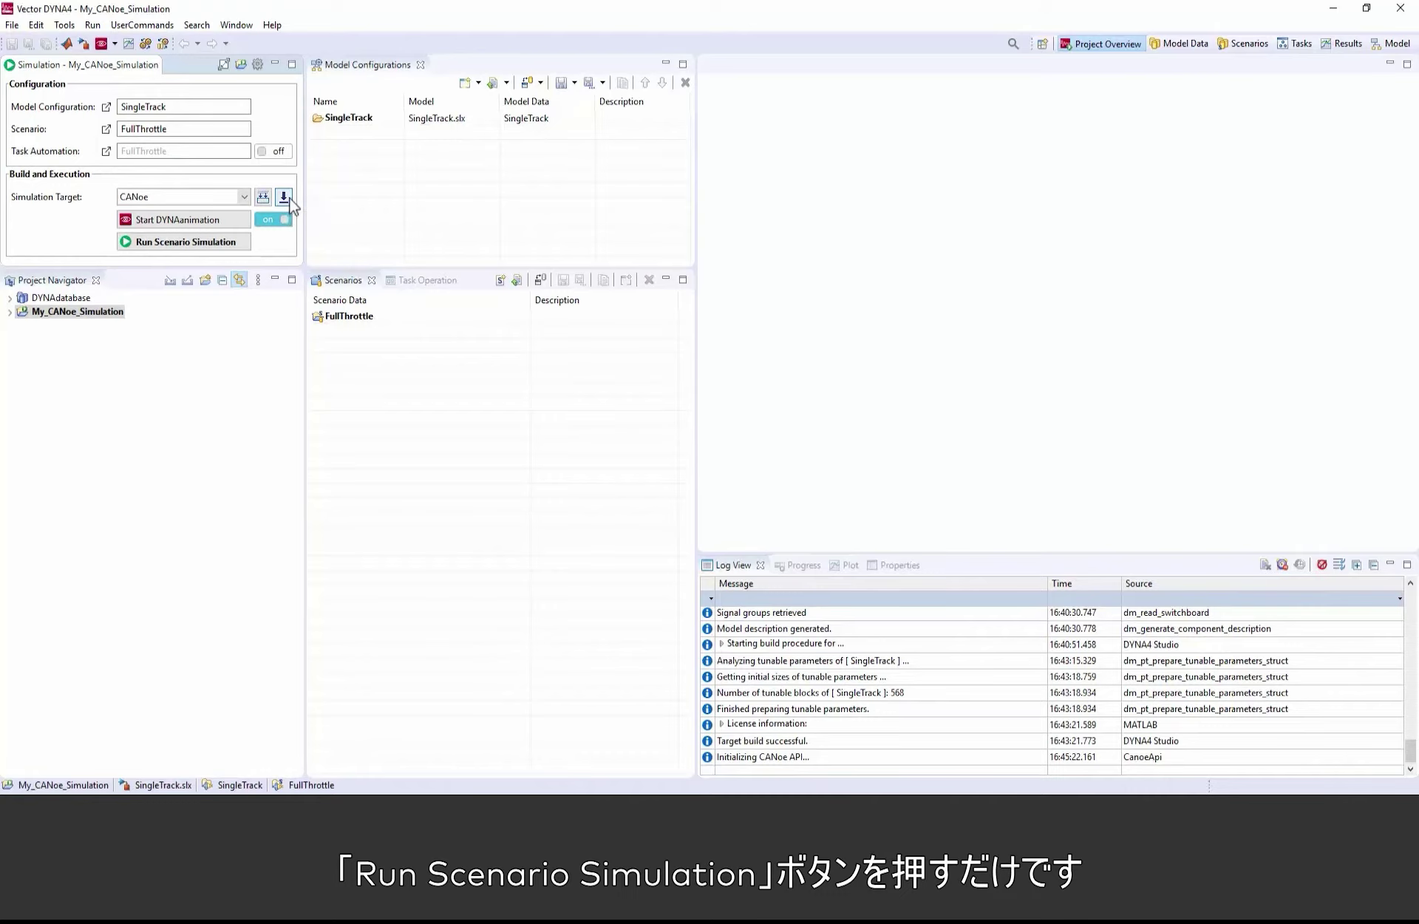
click(248, 242)
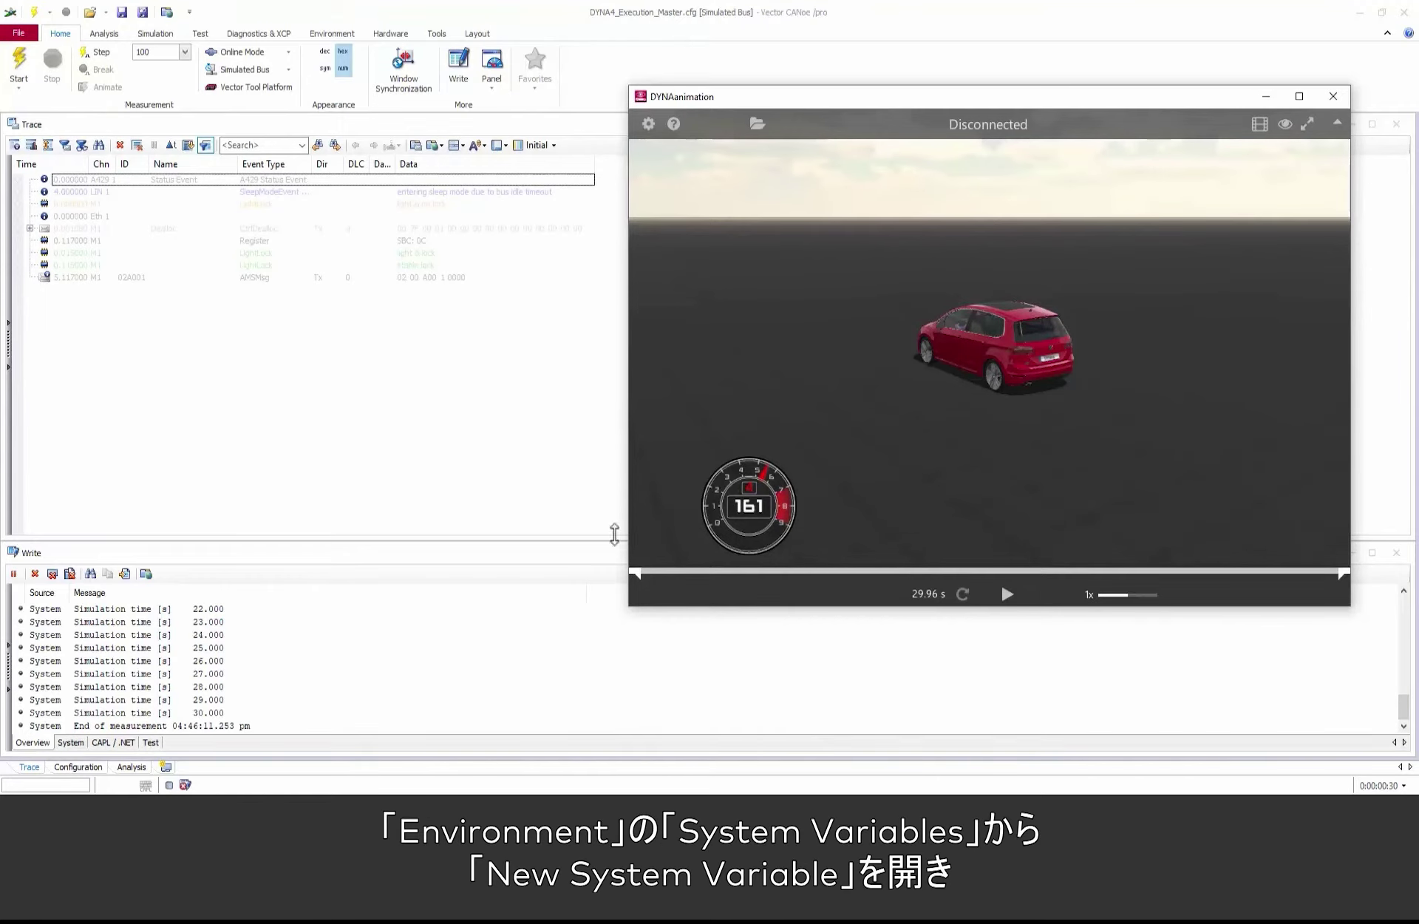
Step: Create the CANoe system variable Acc_CoG_x in namespace DYNA4_Output with data type Double (64 Bit), and save the configuration
click(343, 35)
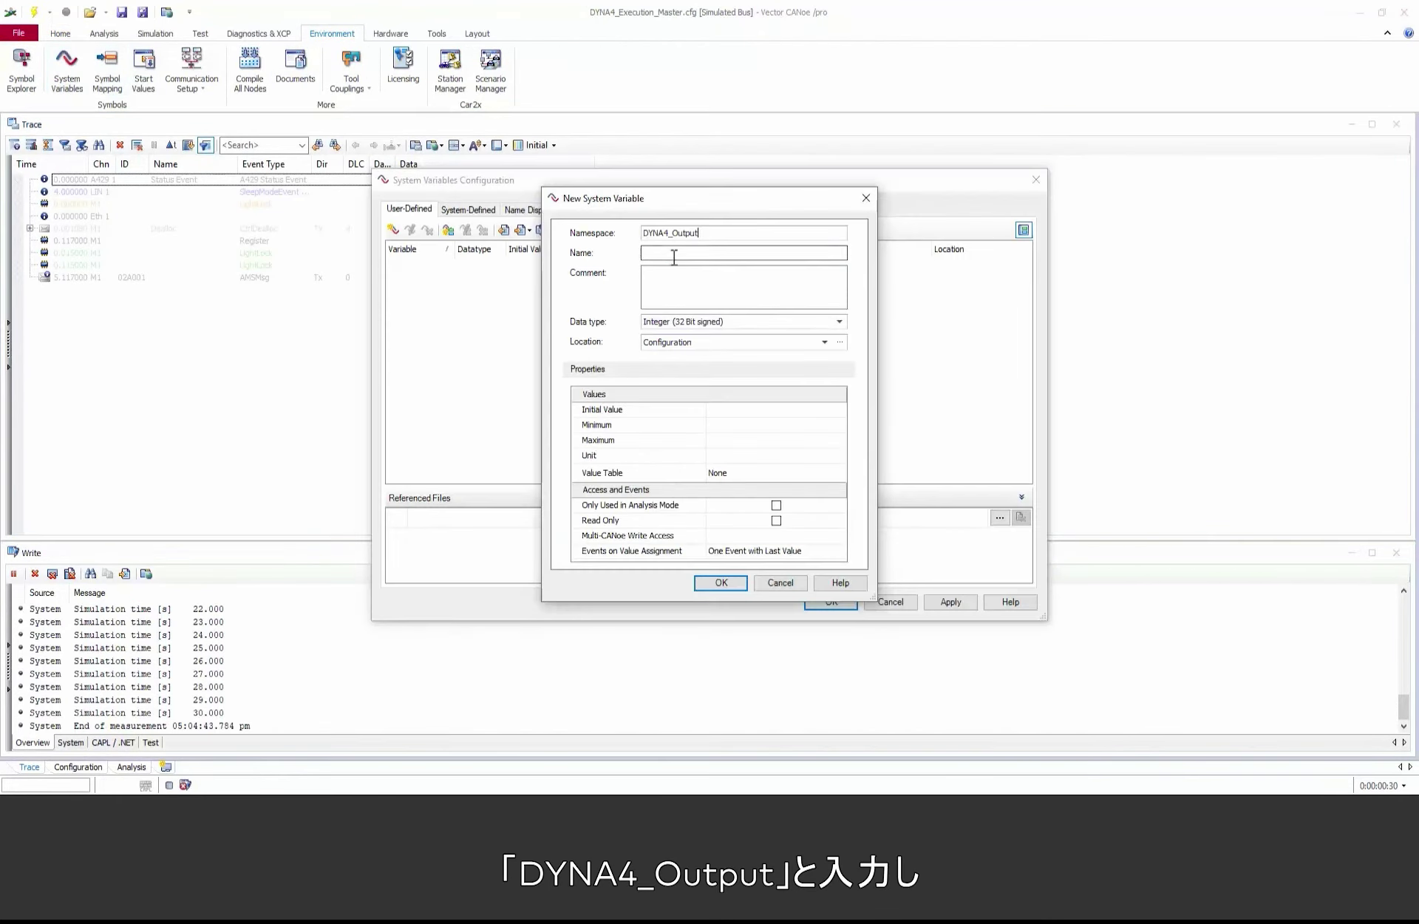
click(674, 256)
text(Acc_CoG_x)
click(744, 323)
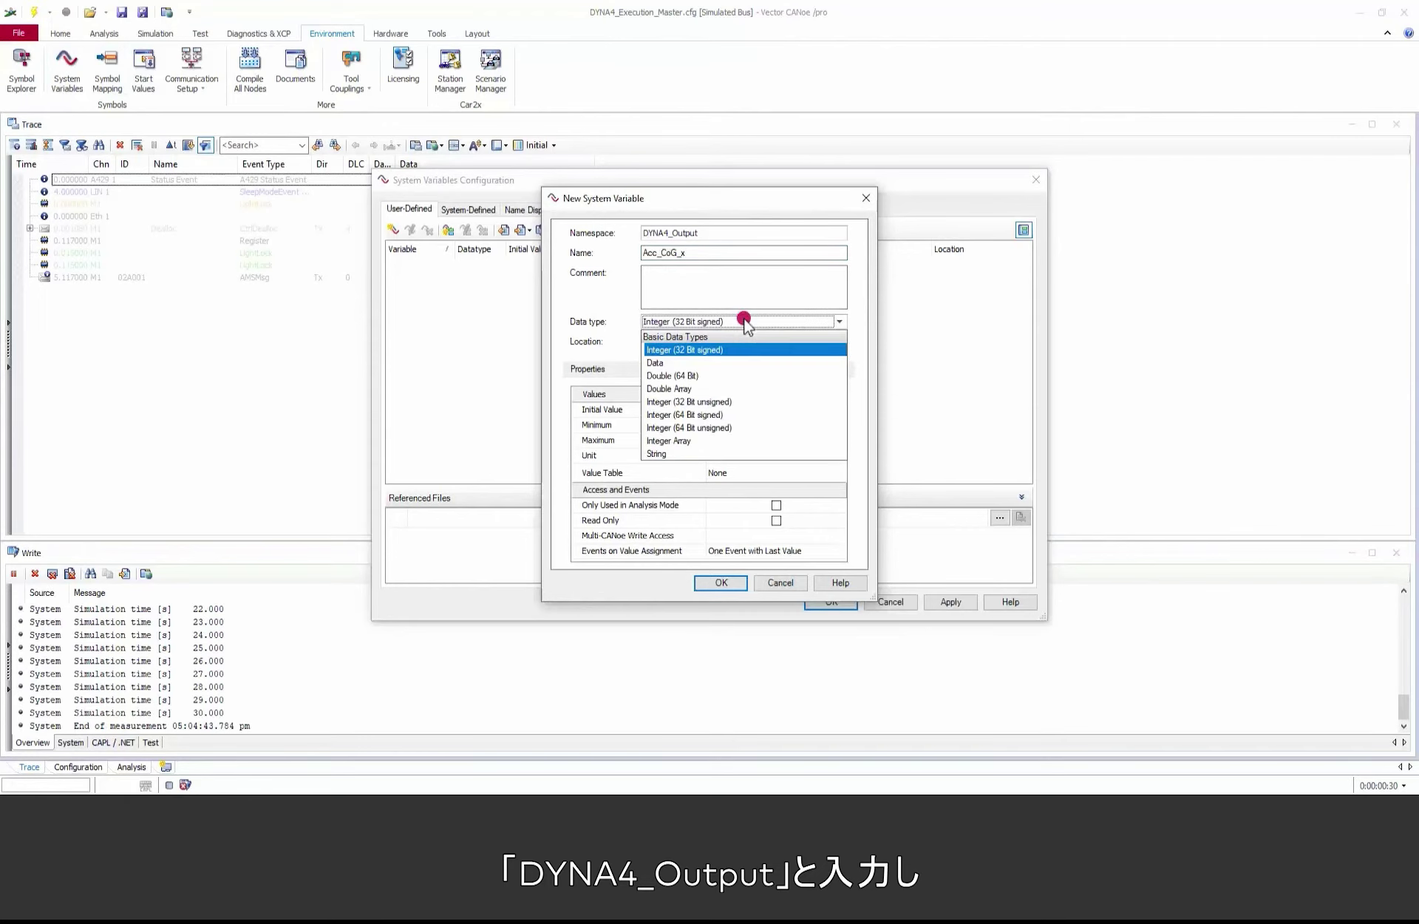
click(685, 376)
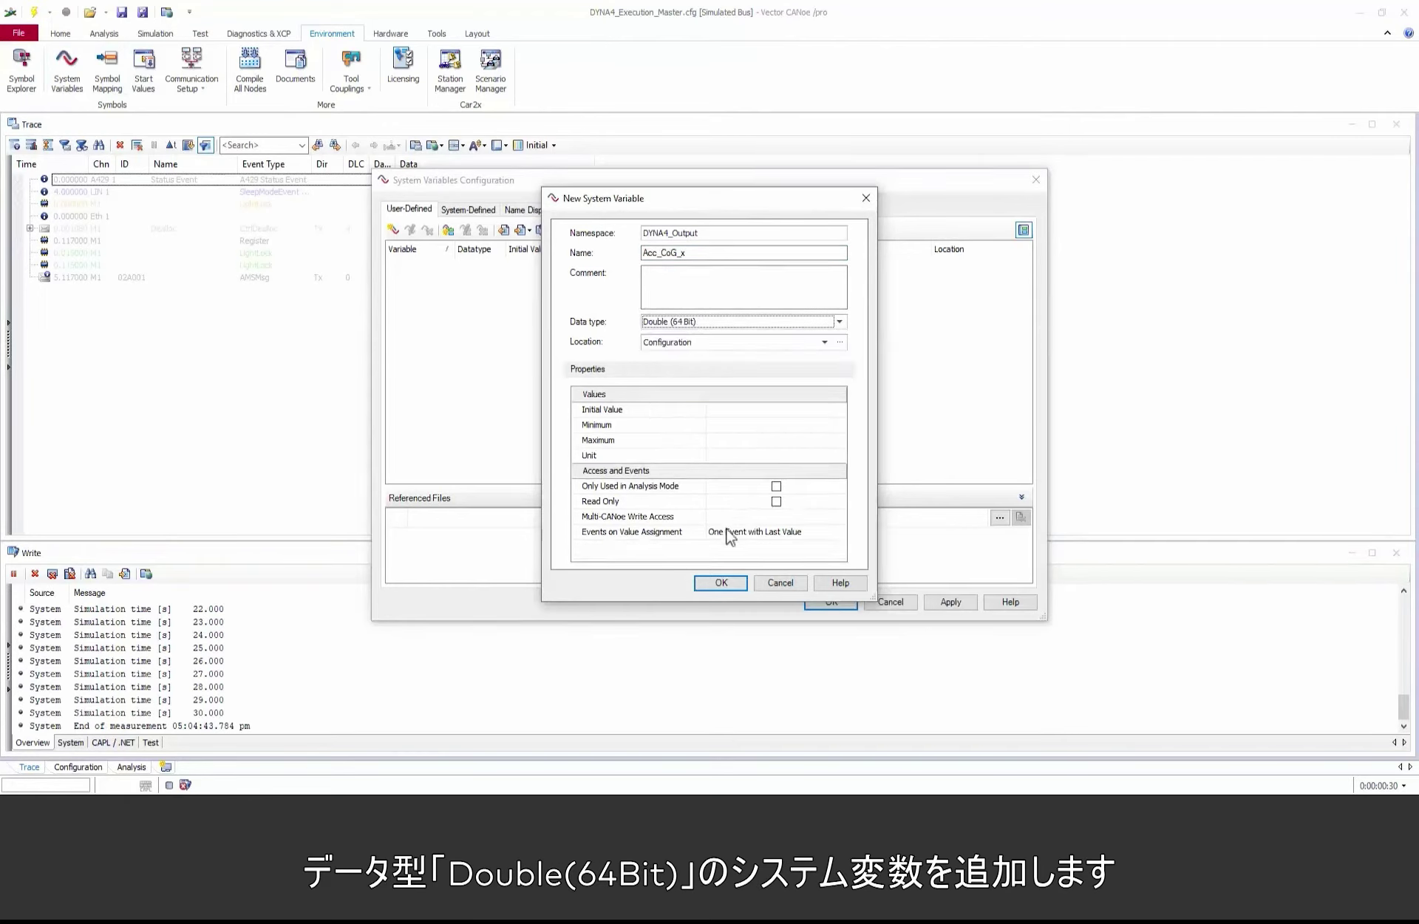
click(721, 583)
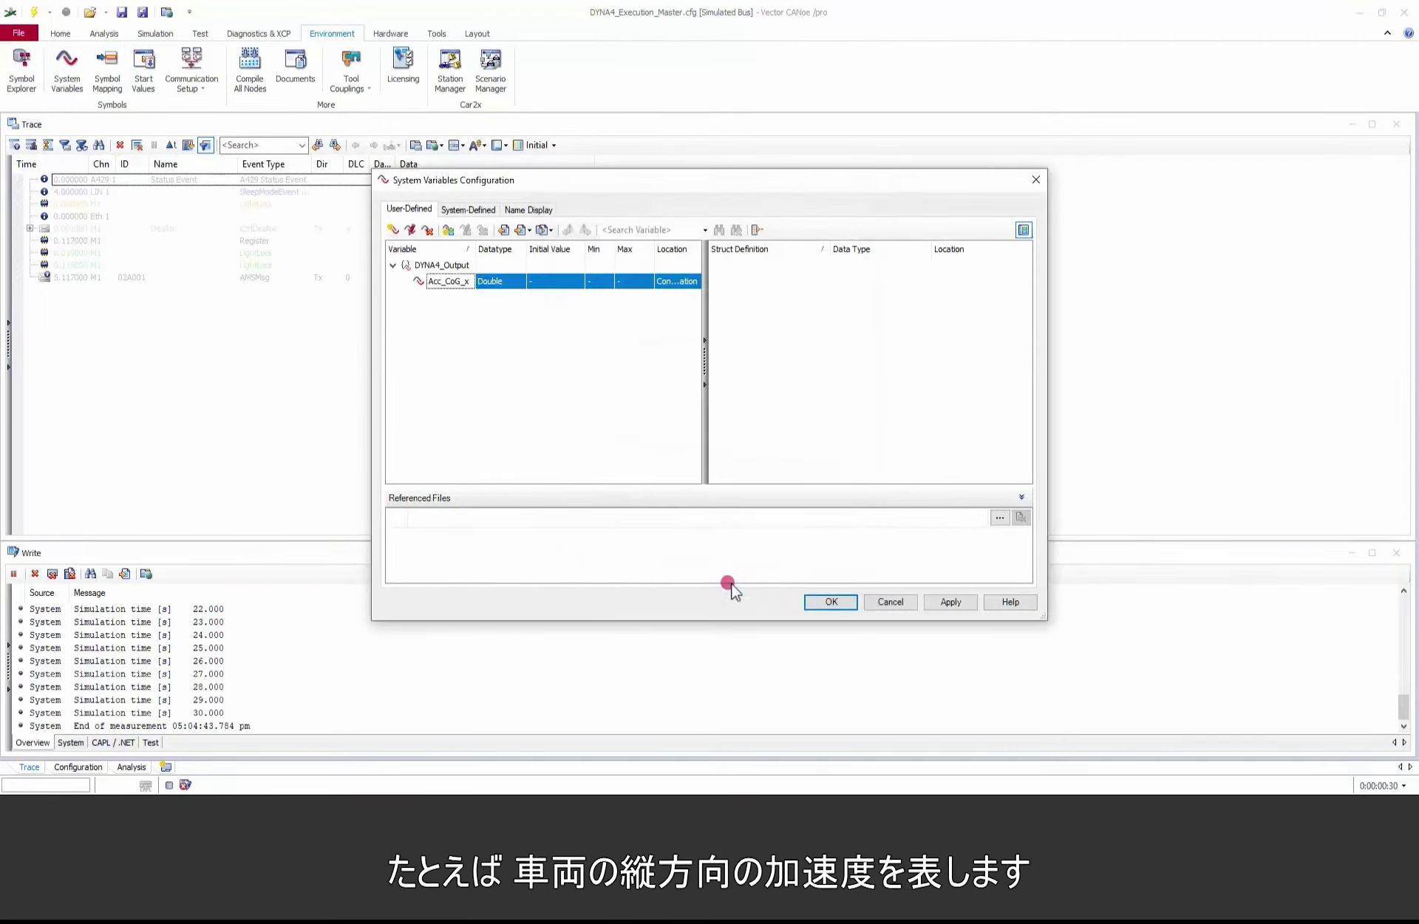
click(832, 603)
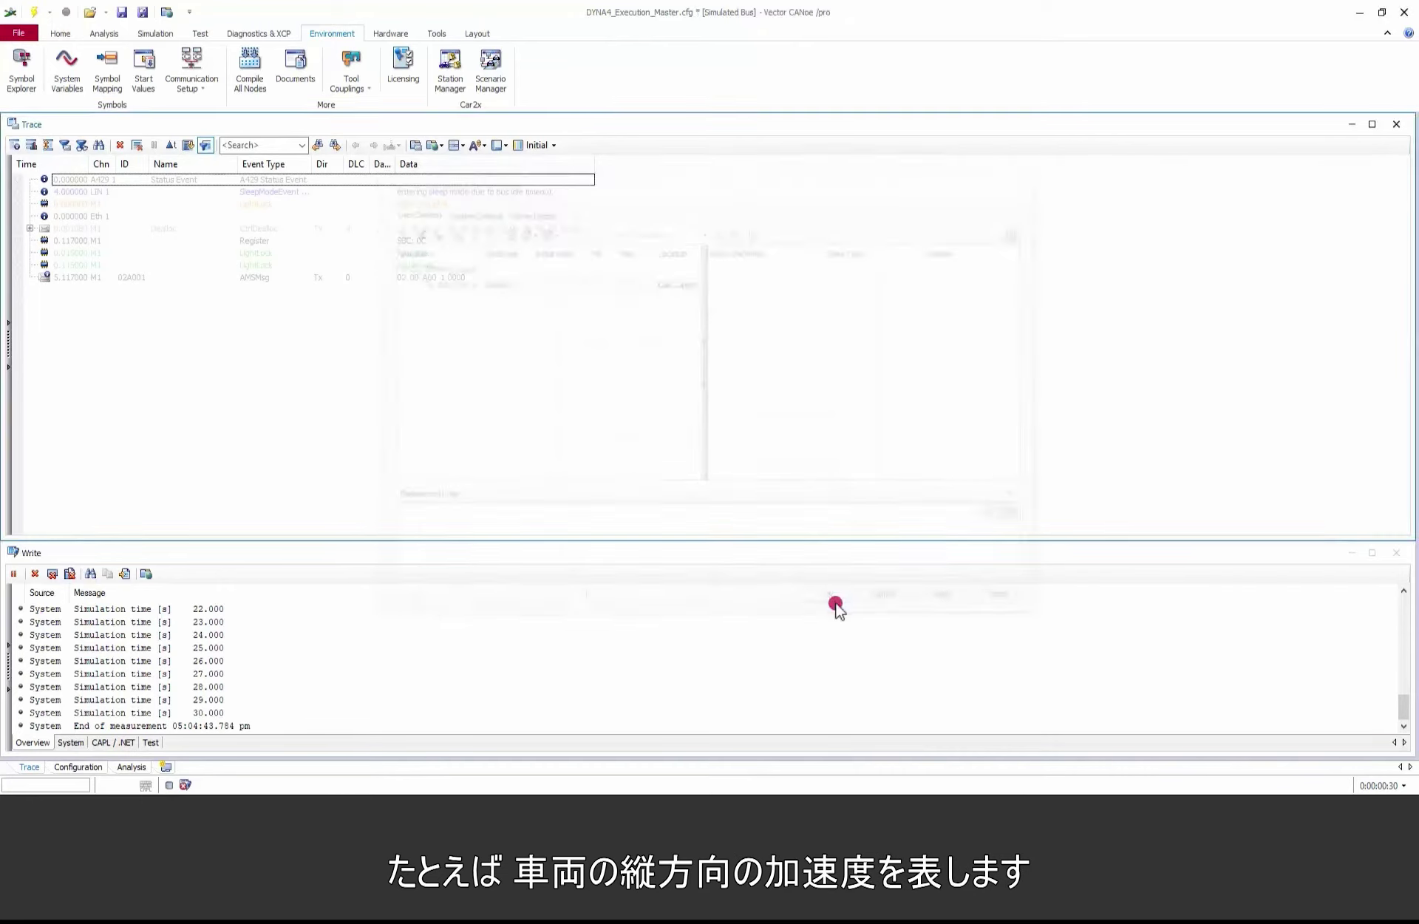
click(122, 12)
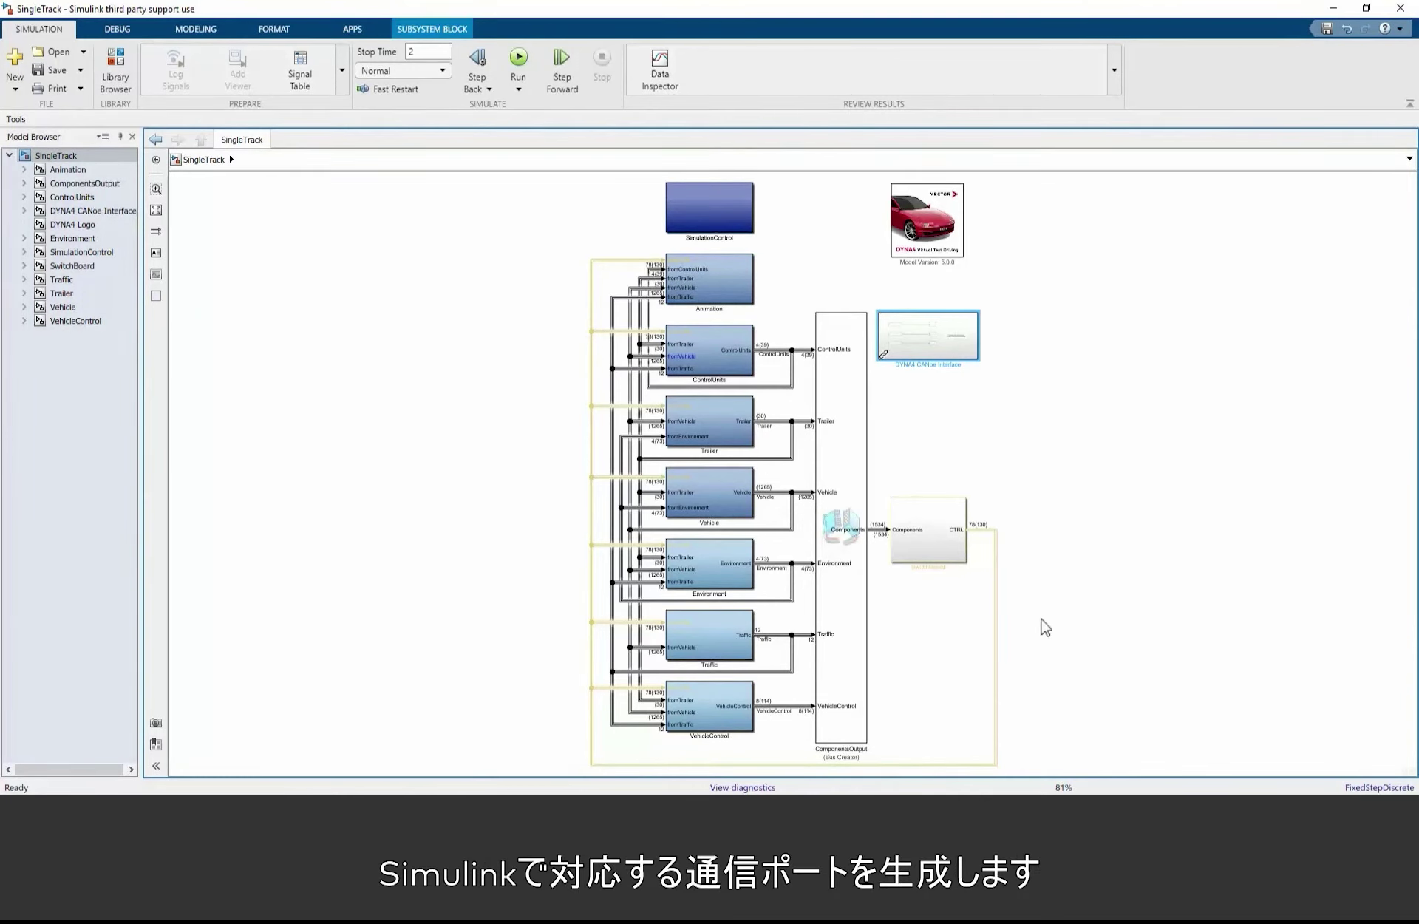
Step: In the Simulink SingleTrack model, add a Bus Selector beside the SwitchBoard block and connect its input to the Vehicle bus line
double_click(1039, 621)
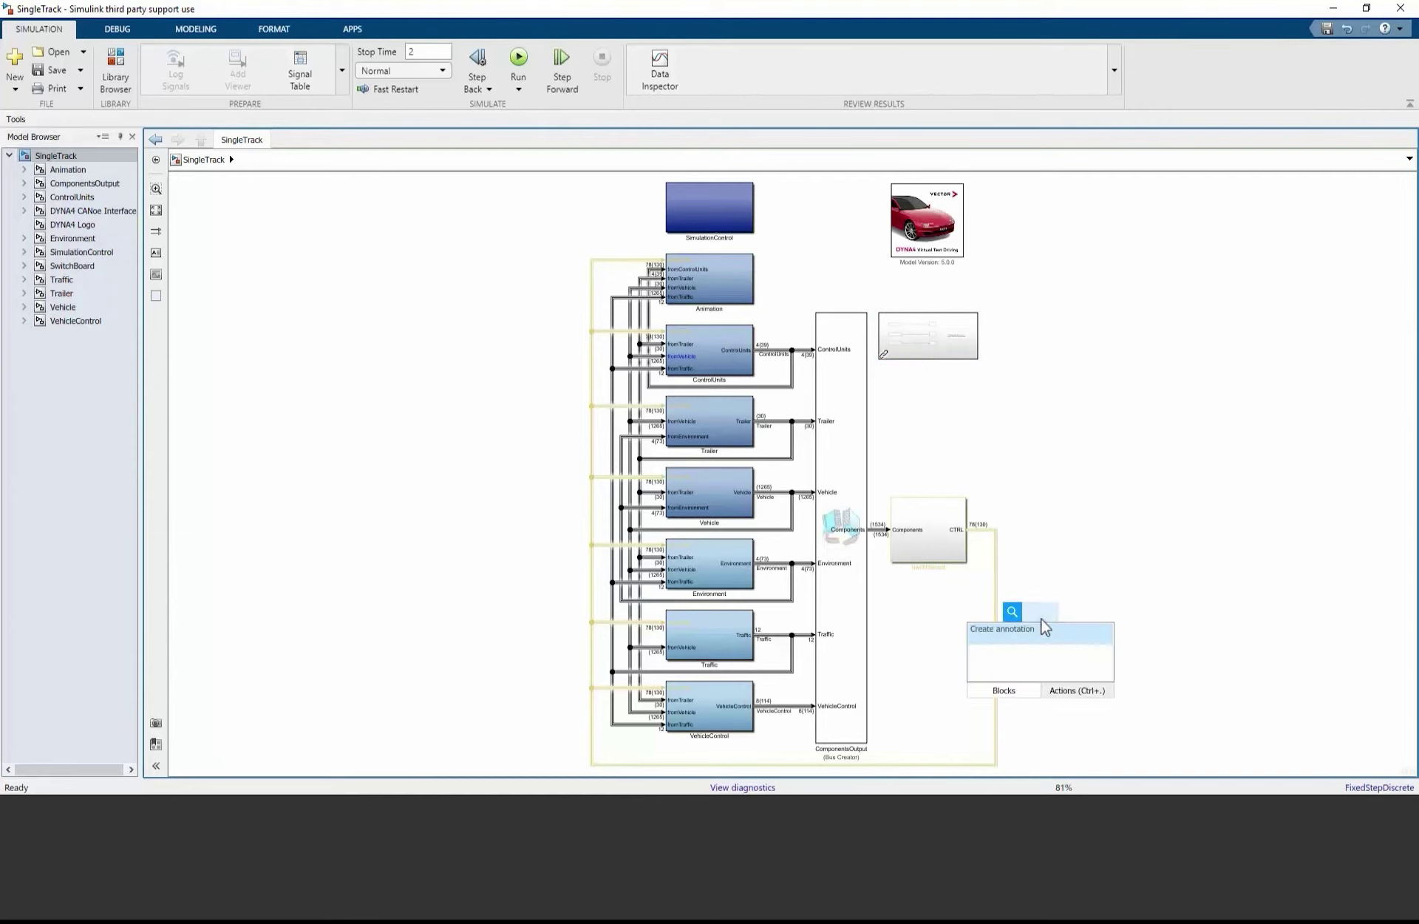
text(bus)
click(982, 447)
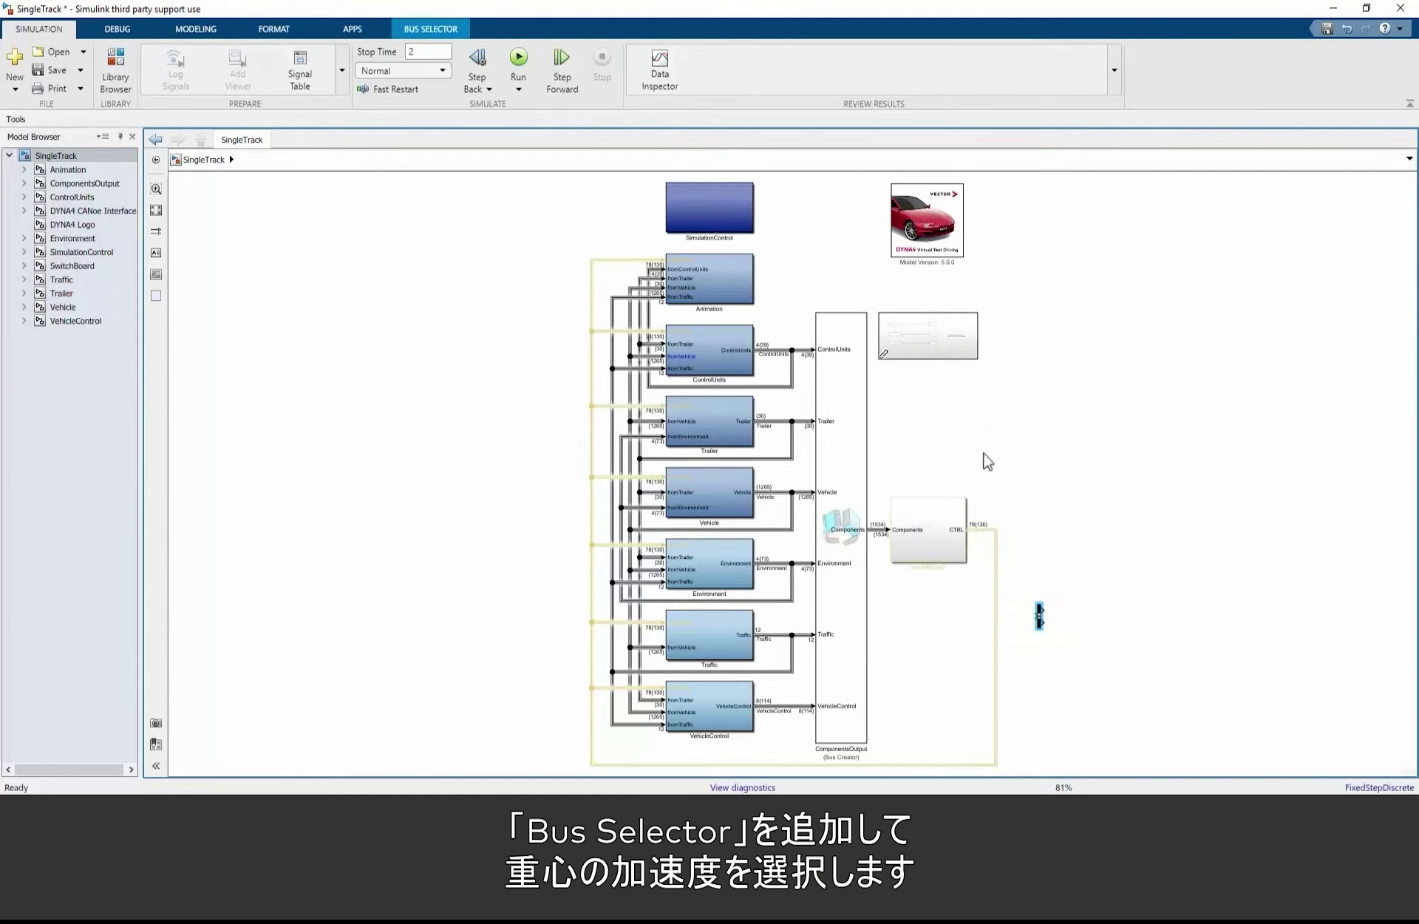
drag(1038, 617, 630, 730)
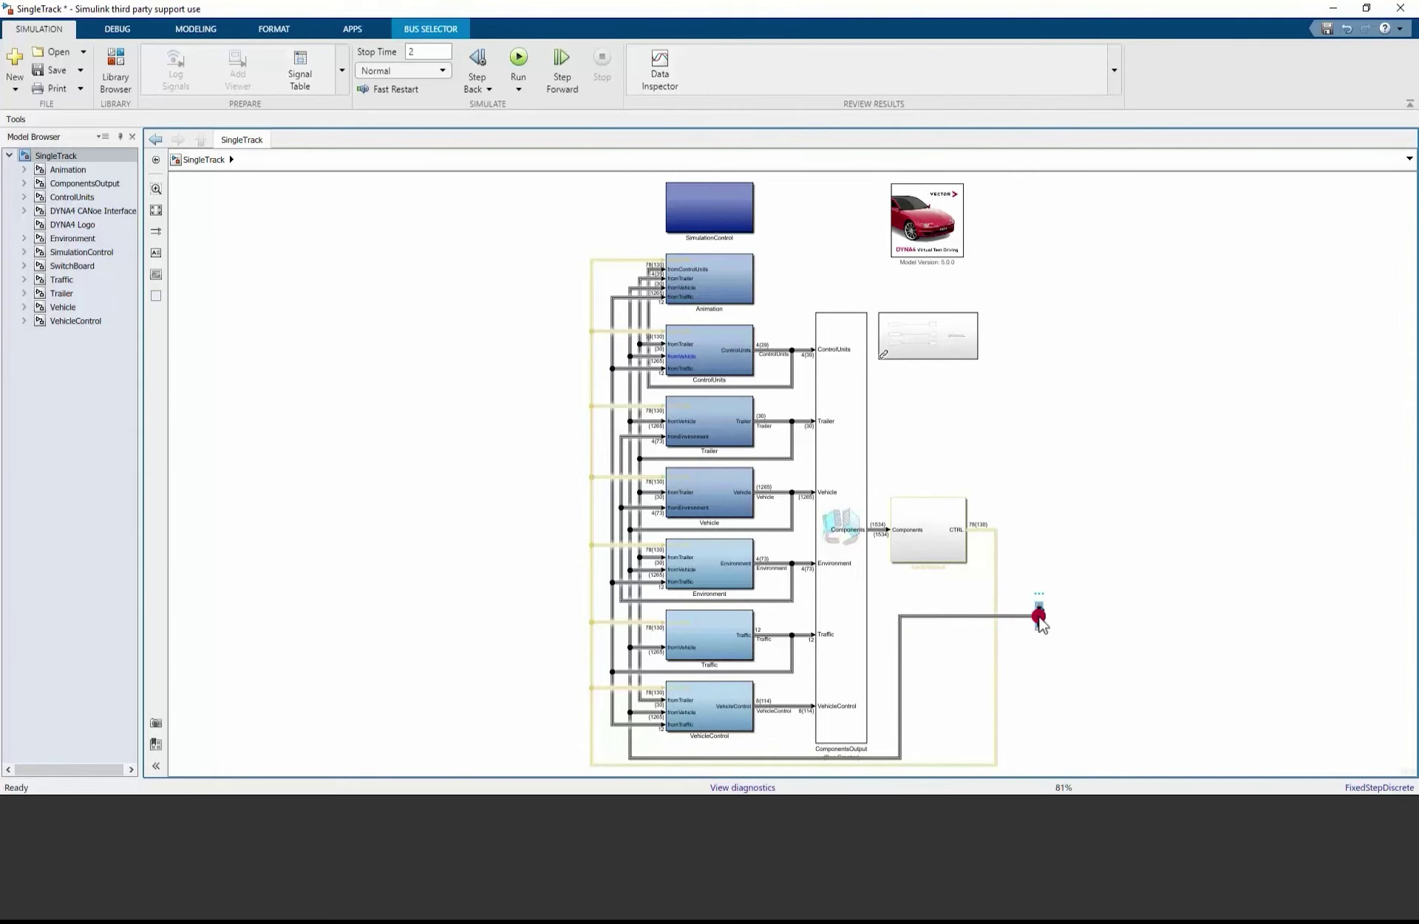
Step: Set CoGAcc(WorldSys)[m/s**2] as the only selected output signal of the Bus Selector
double_click(1039, 617)
click(596, 634)
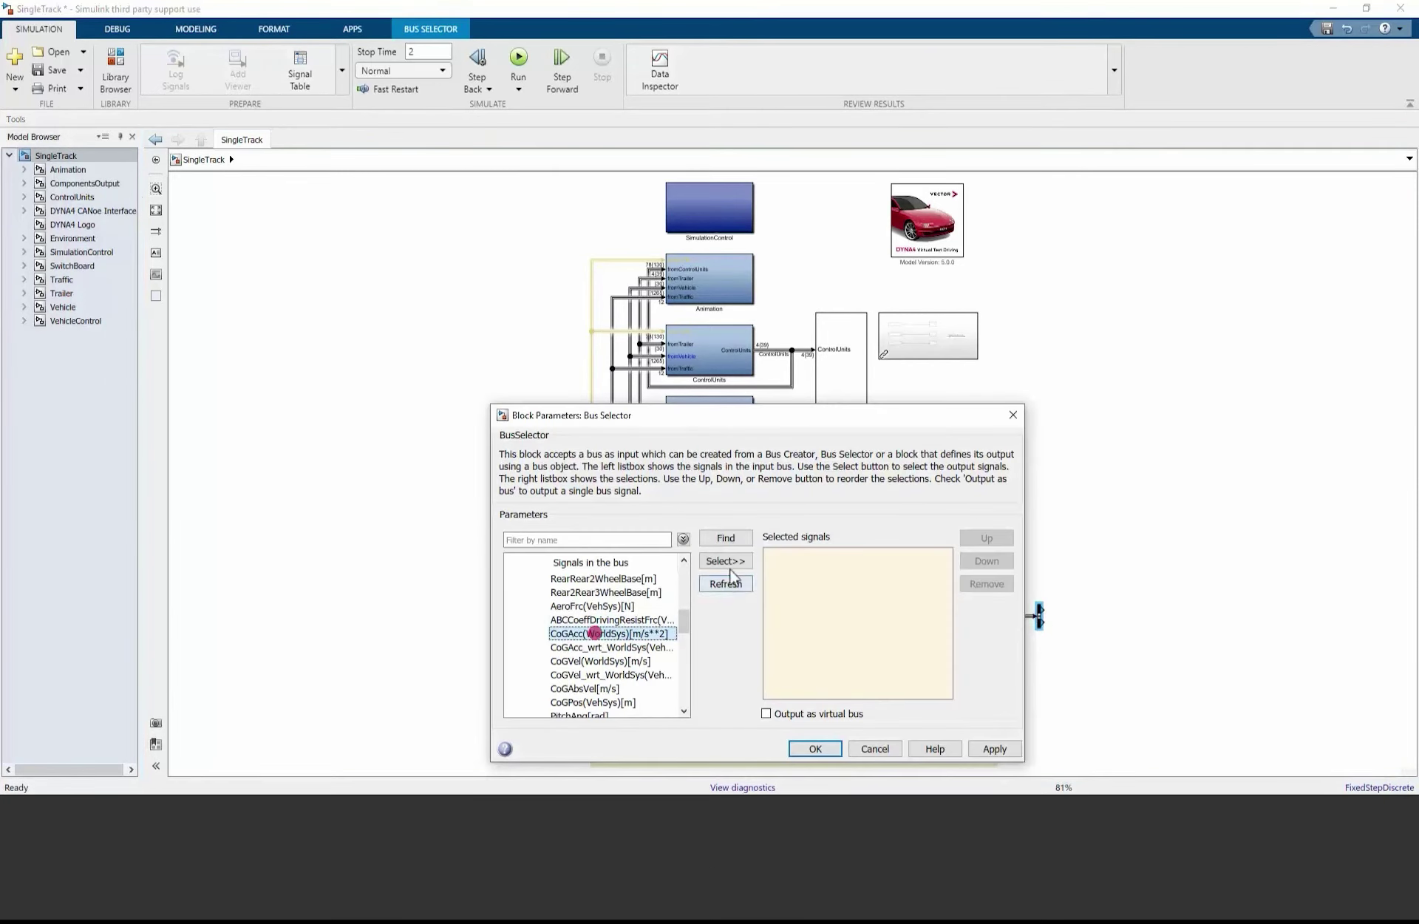
click(725, 561)
click(830, 749)
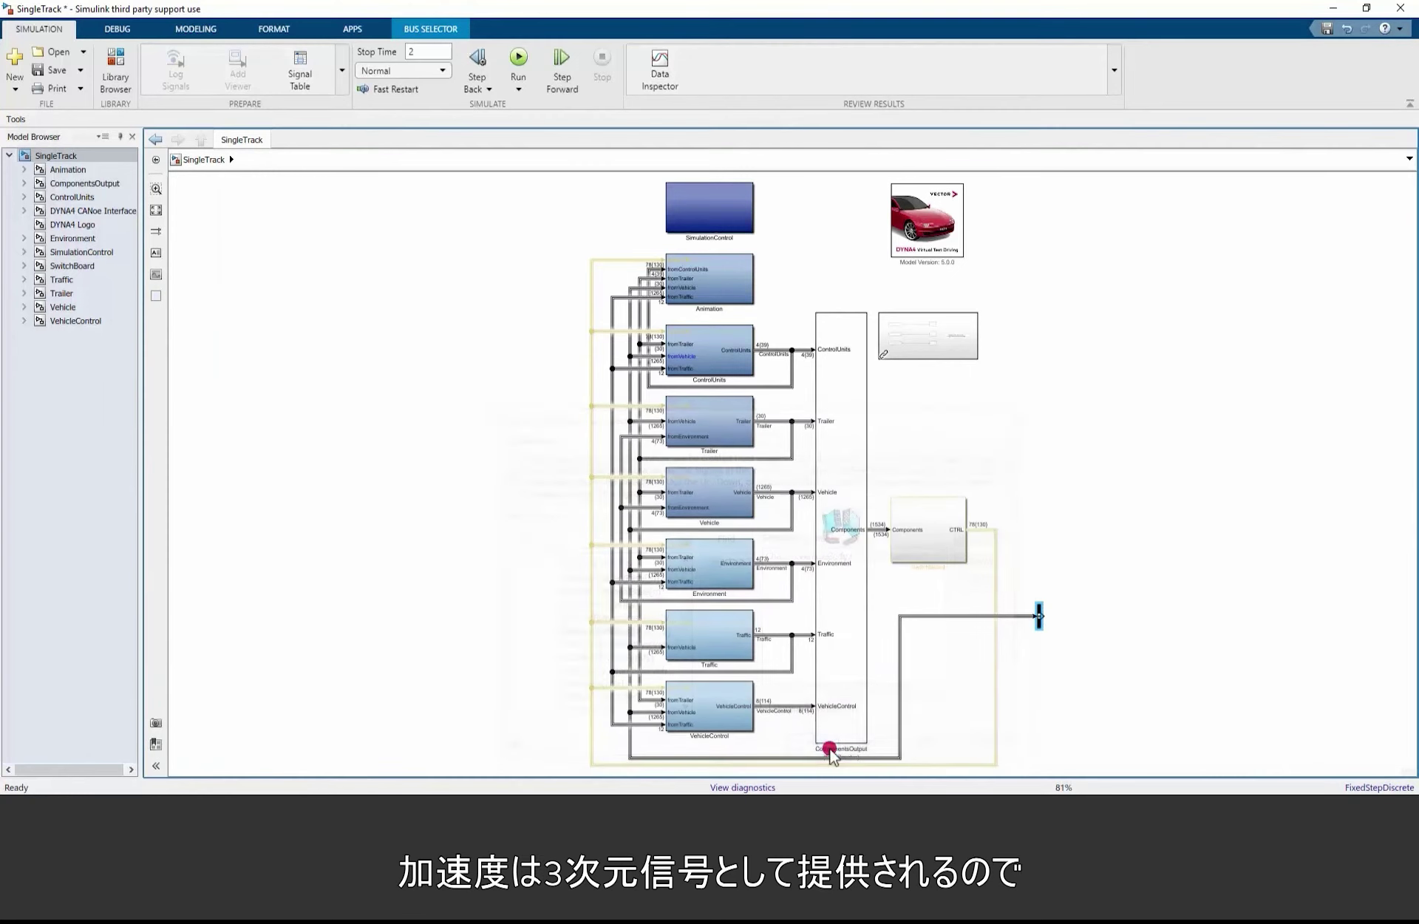
Step: Add a Demux block after the Bus Selector, connect it to the acceleration signal and set its number of outputs to 3
double_click(1101, 616)
text(dem)
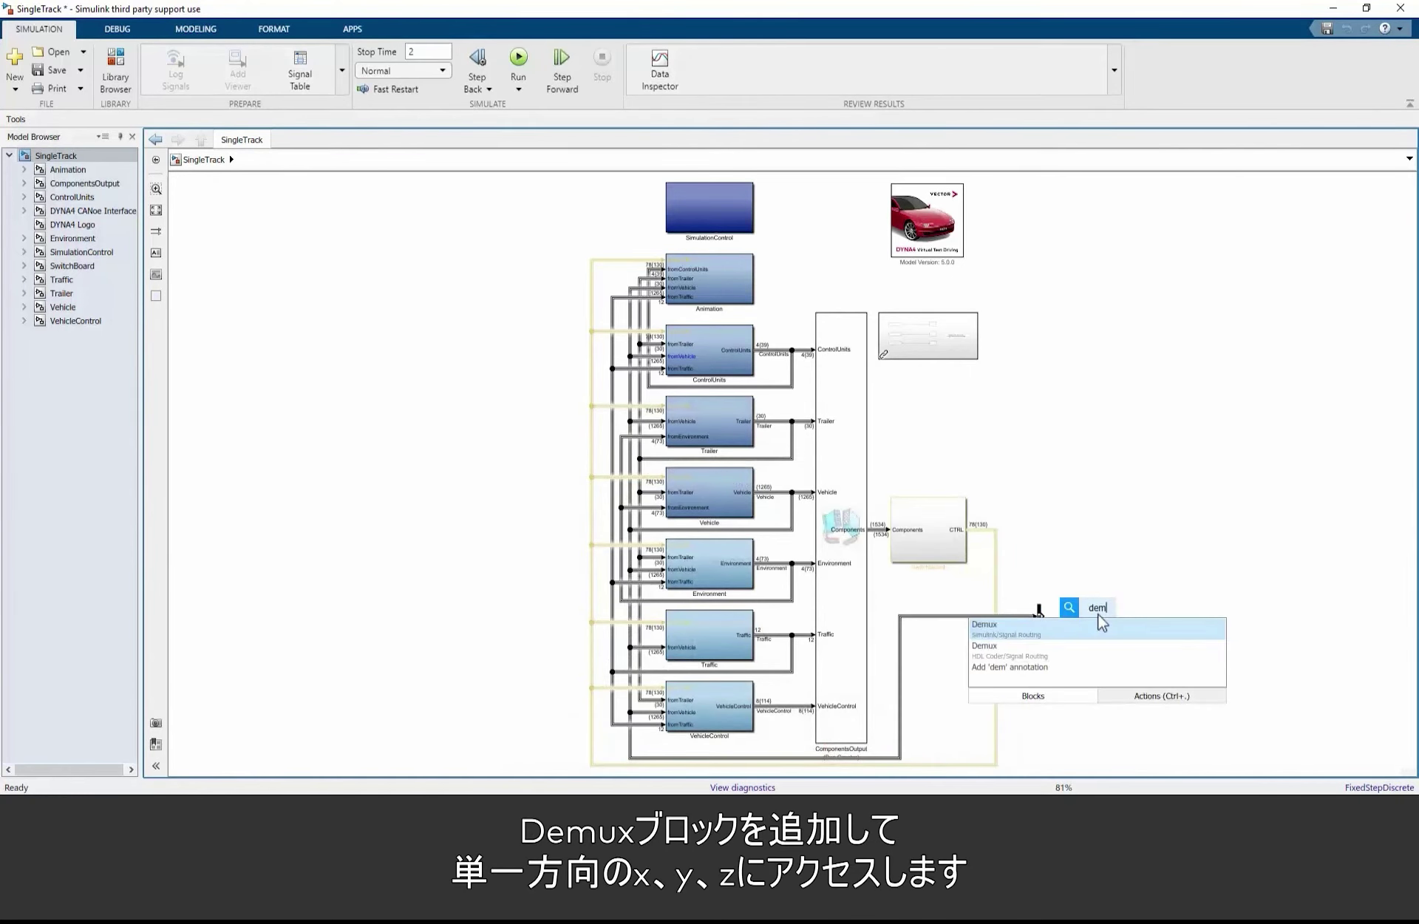
click(1096, 626)
drag(1090, 615, 1041, 620)
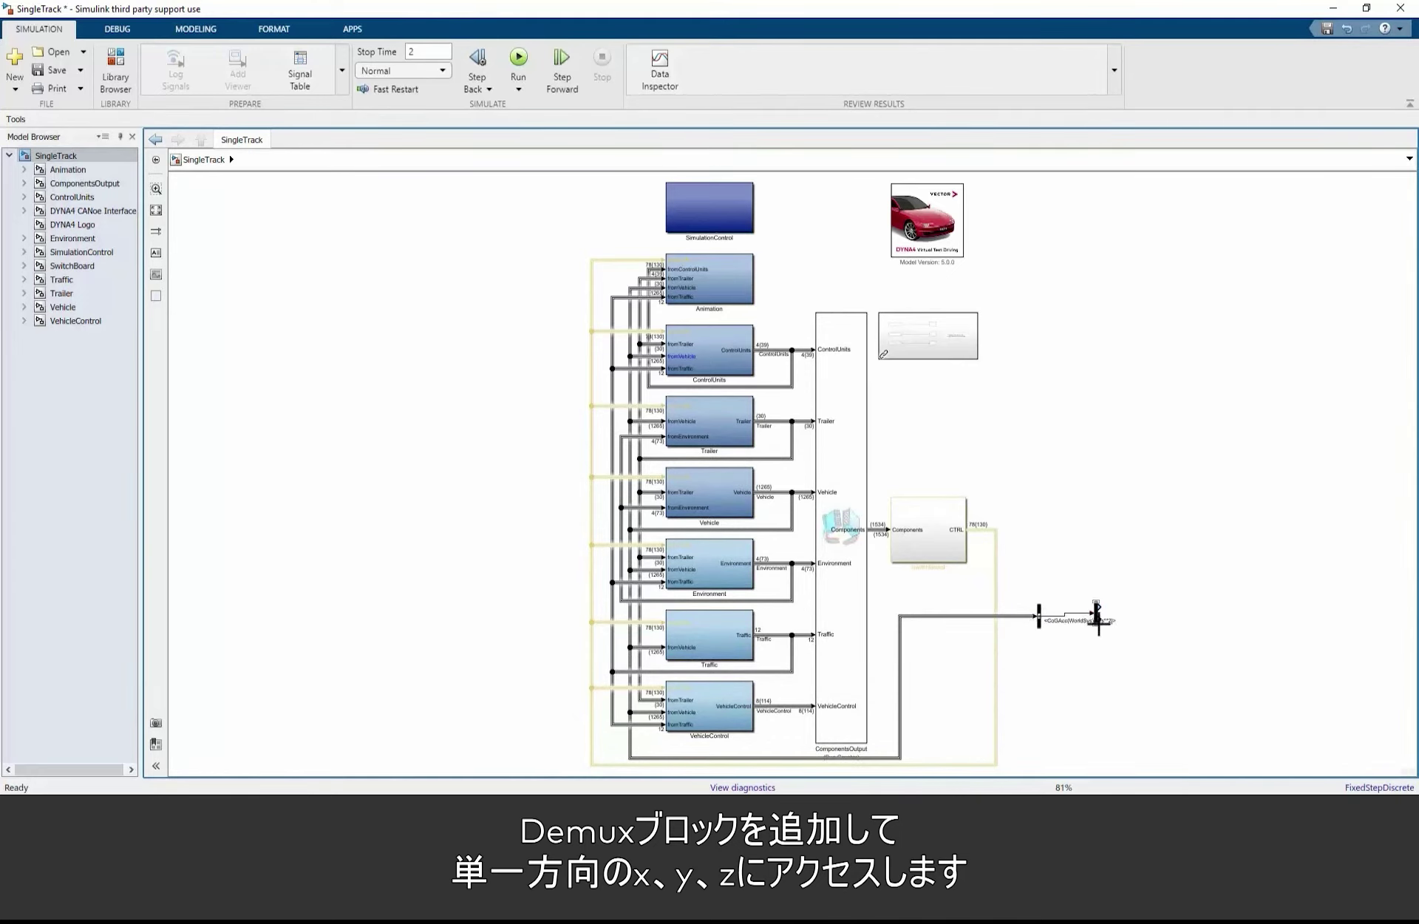
double_click(1098, 618)
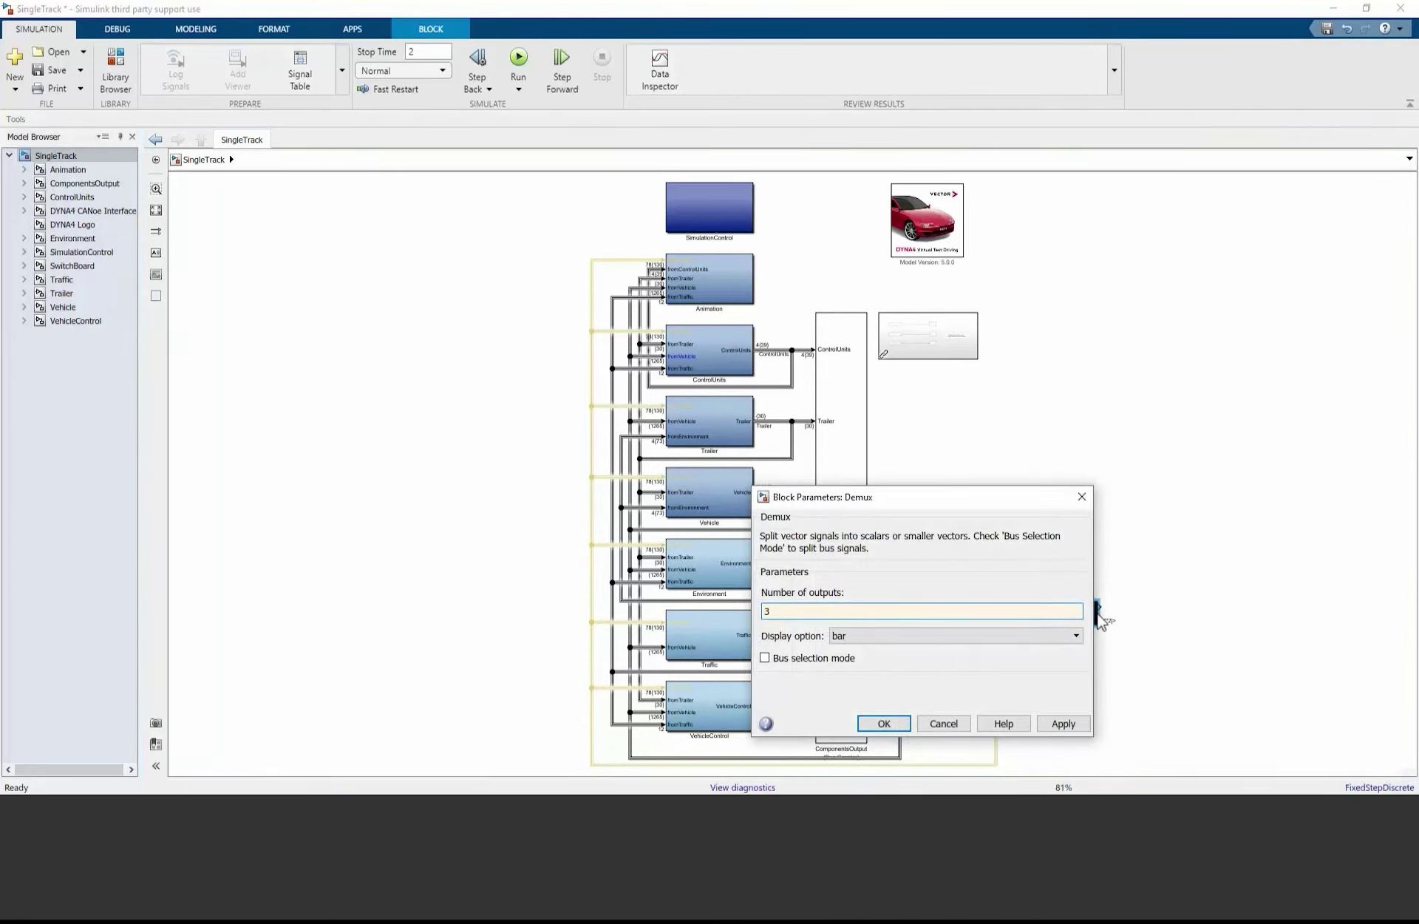
click(891, 723)
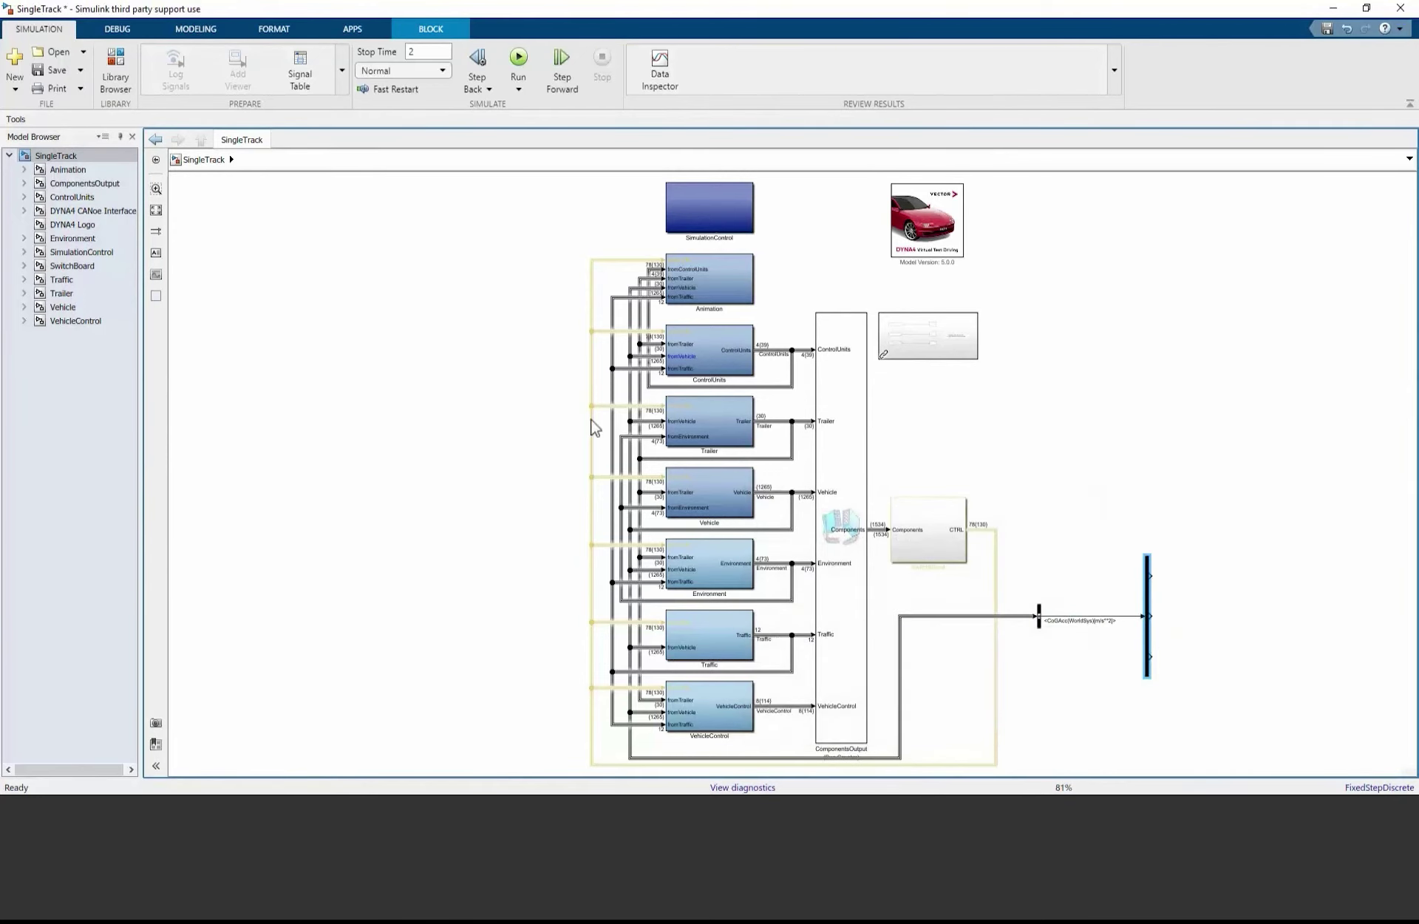
Step: Insert a System Variable Output block from the Vector CANoe/CANoe I/O library and connect it to the first Demux output
click(124, 83)
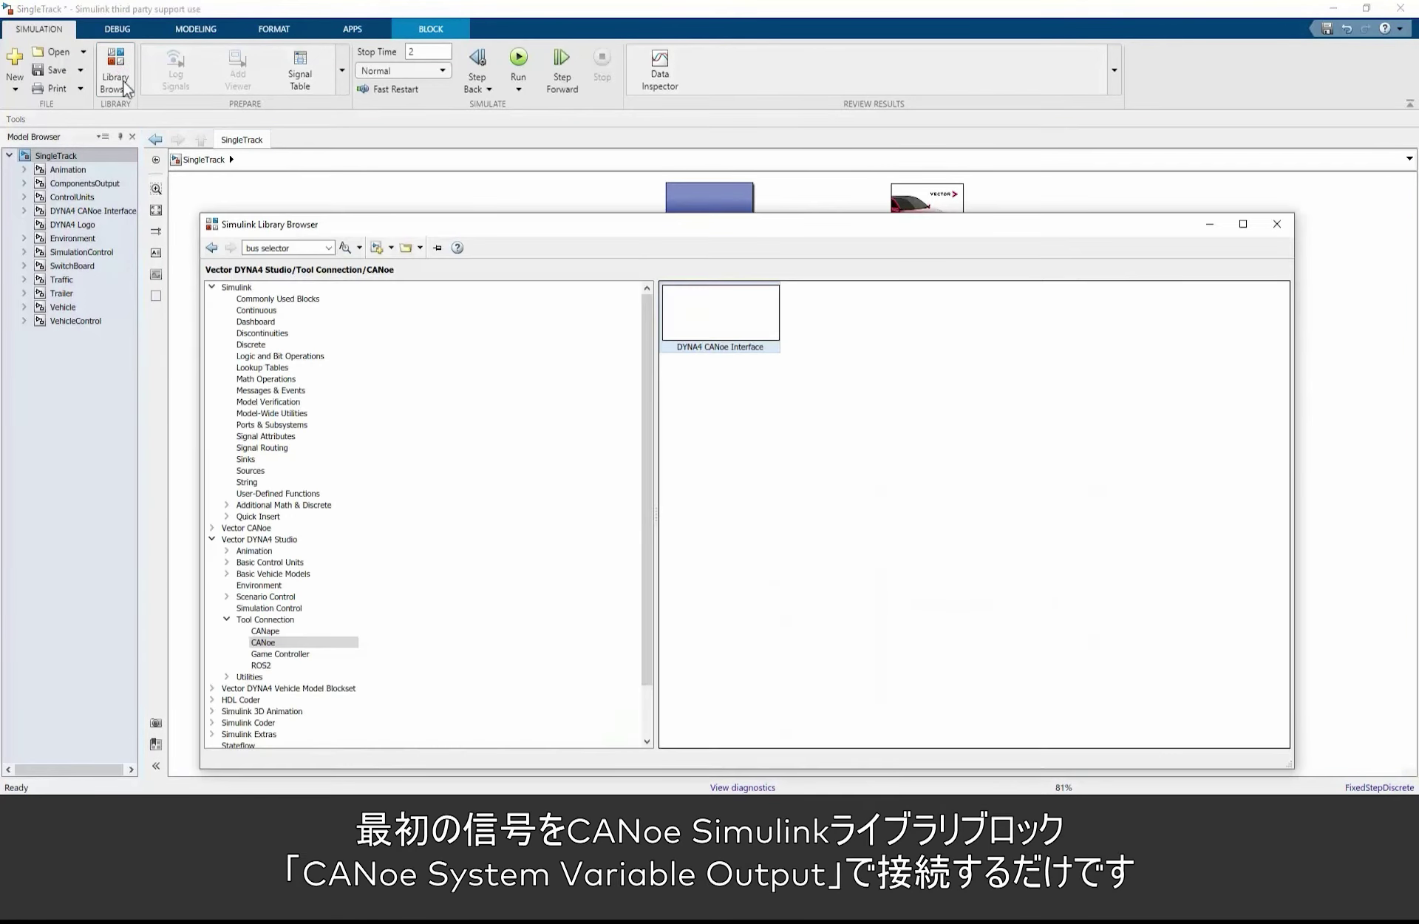
click(212, 527)
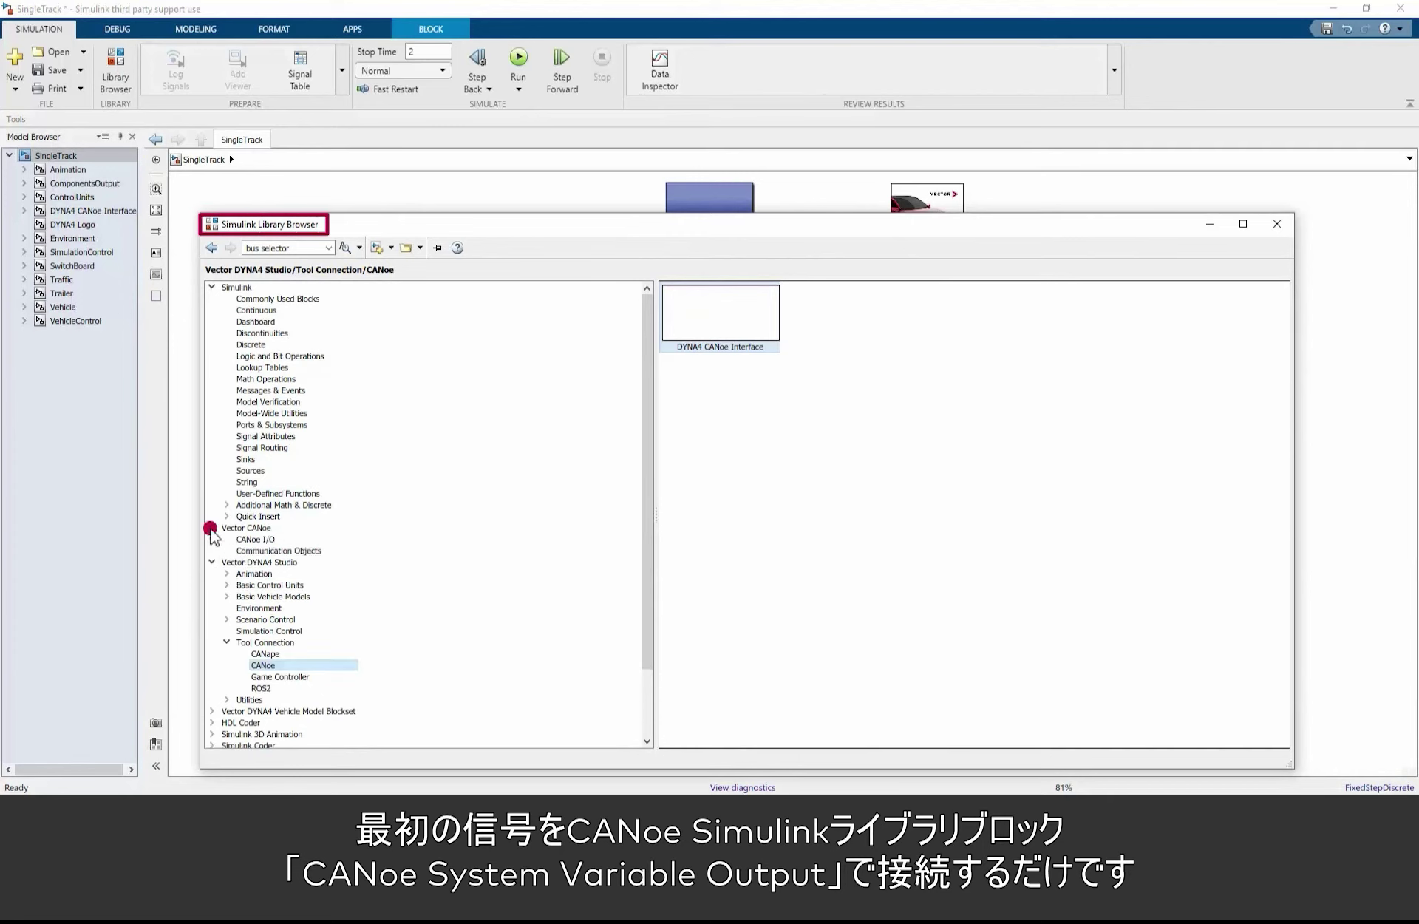
click(257, 540)
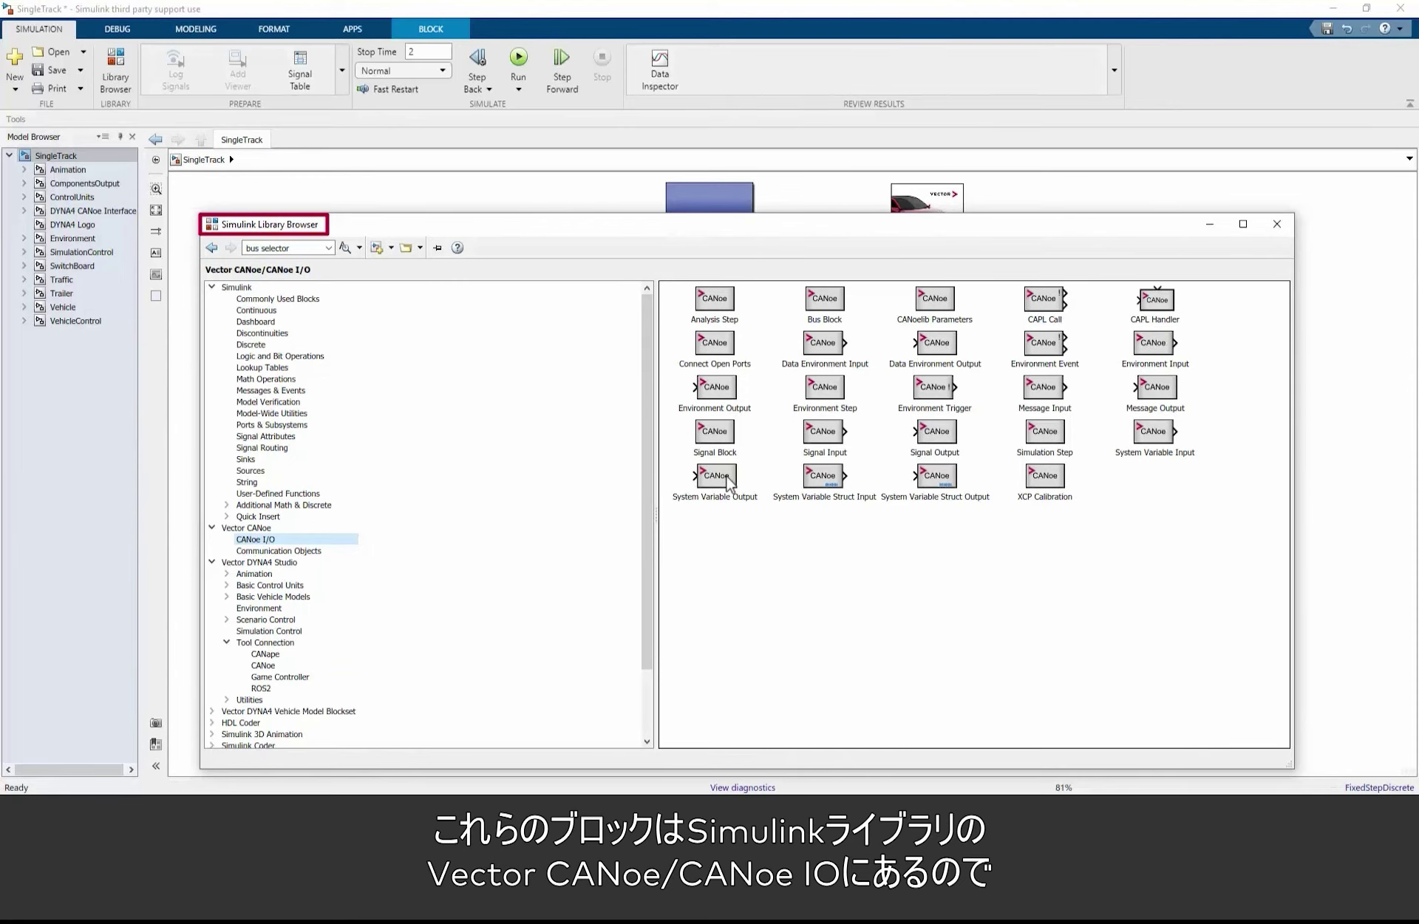
drag(728, 485, 1133, 498)
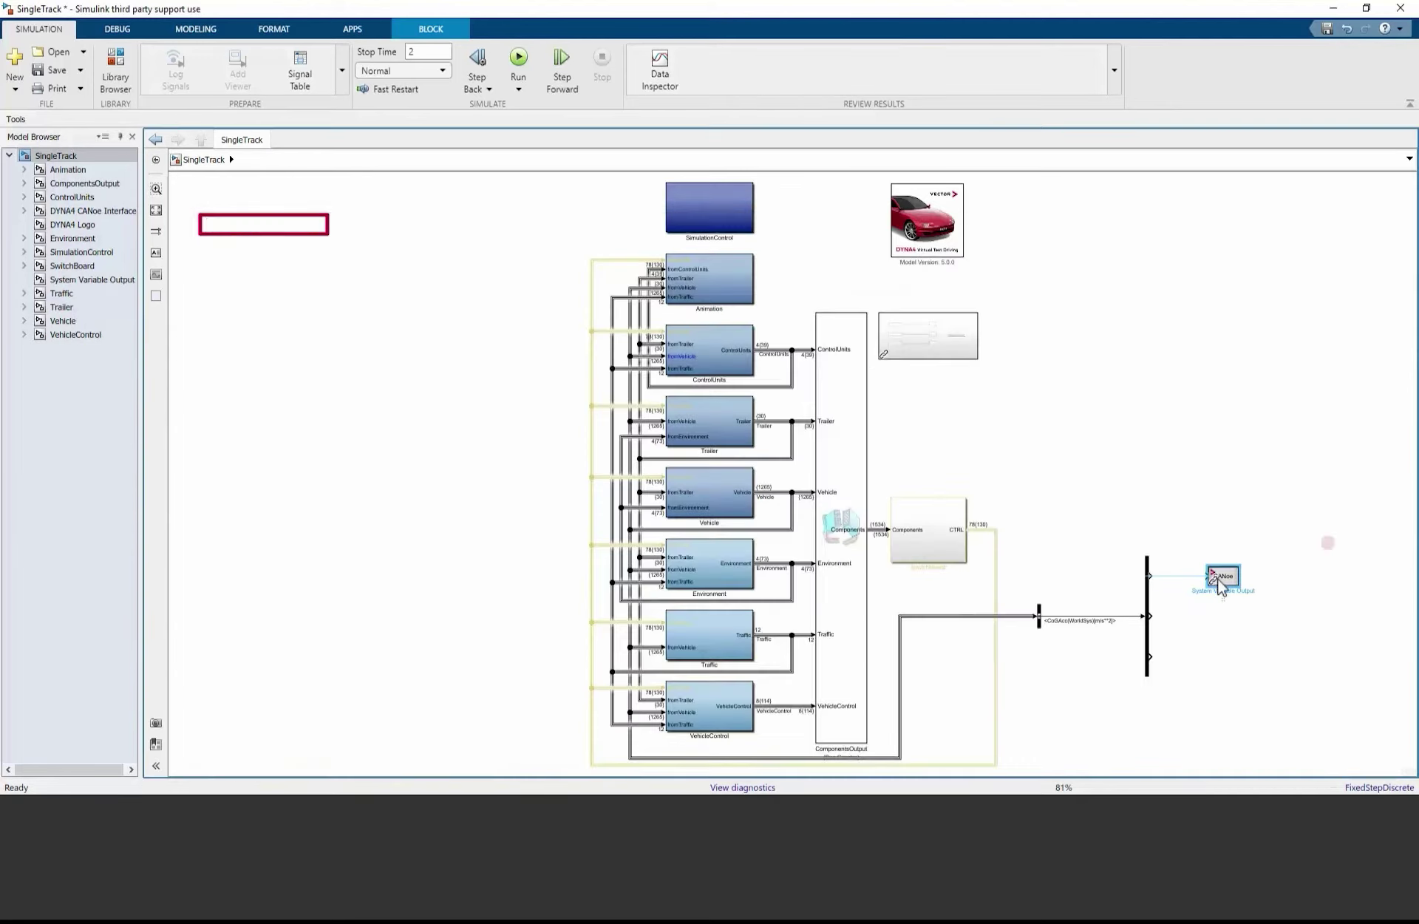
drag(1221, 588, 1160, 584)
Step: Terminate the second and third Demux outputs with Terminator blocks
double_click(1213, 624)
text(termi)
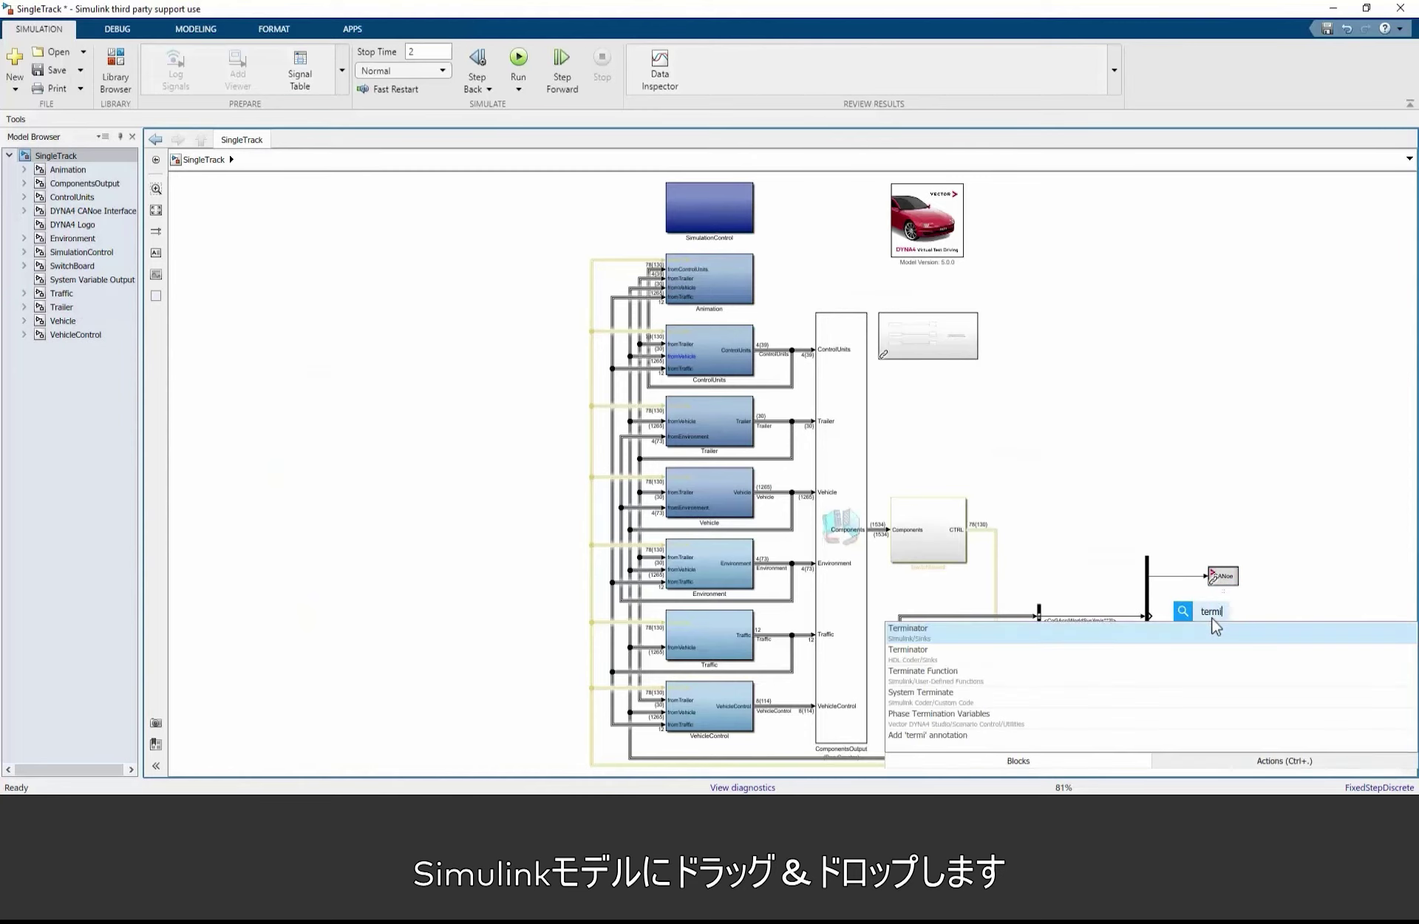
key(Return)
drag(1150, 616, 1204, 616)
drag(1210, 619, 1210, 656)
Step: Assign the system variable Acc_CoG_x from DYNA4_Output to the System Variable Output block
click(1220, 578)
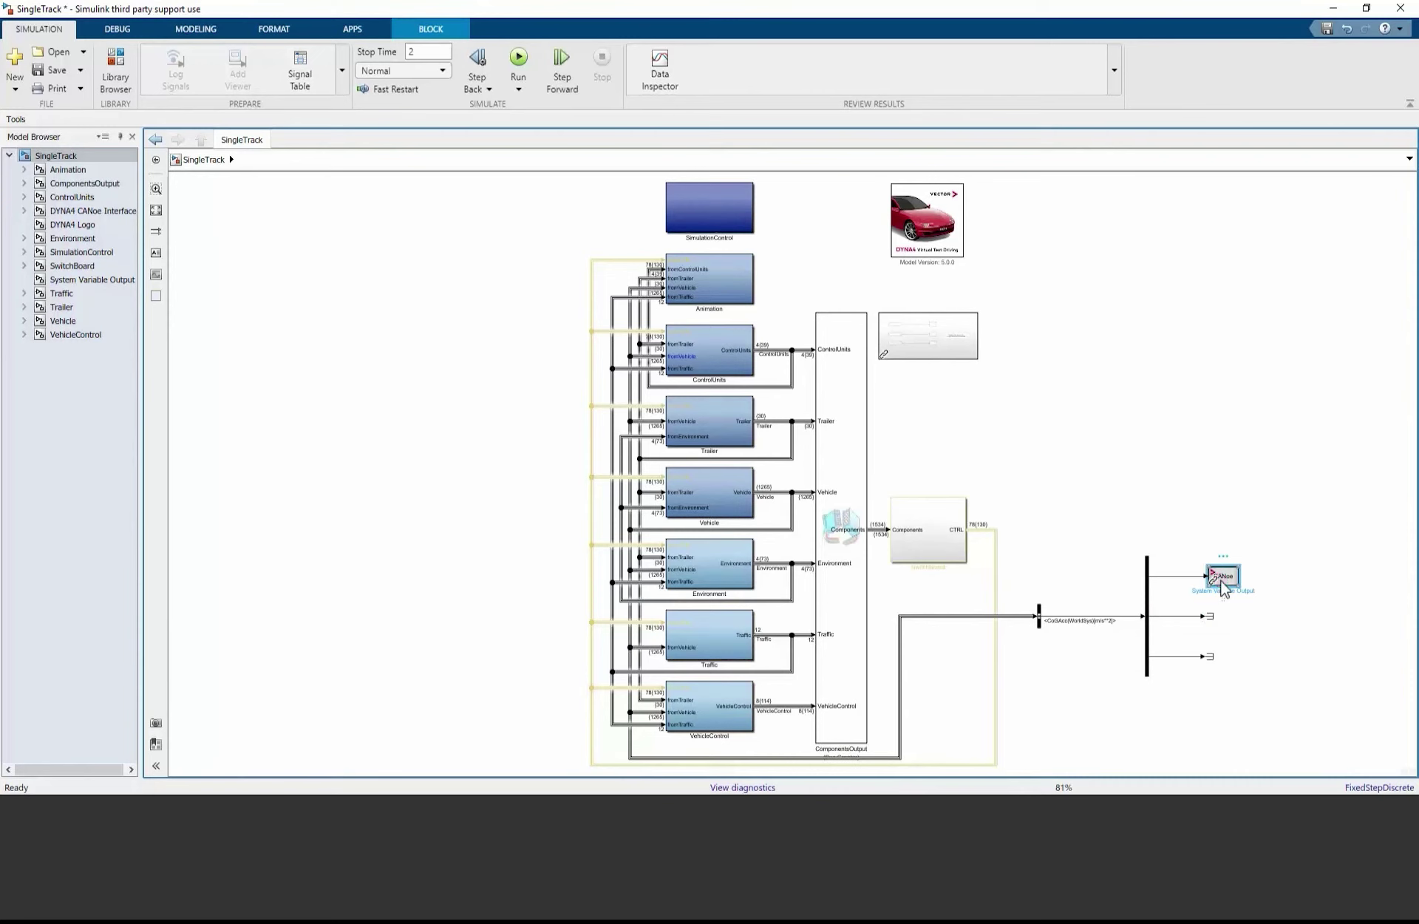
double_click(1222, 581)
click(450, 520)
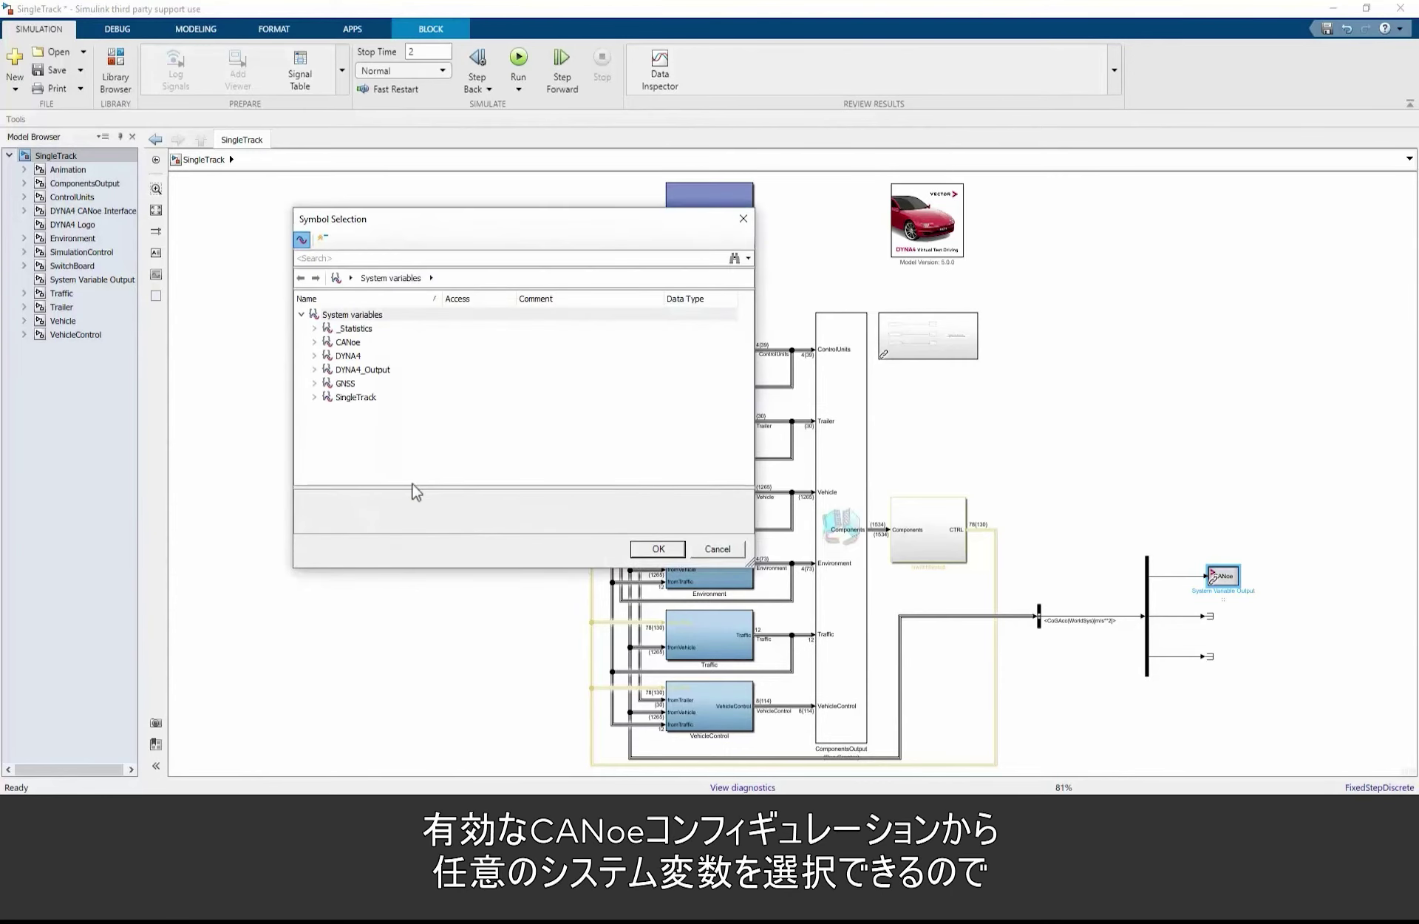
click(314, 370)
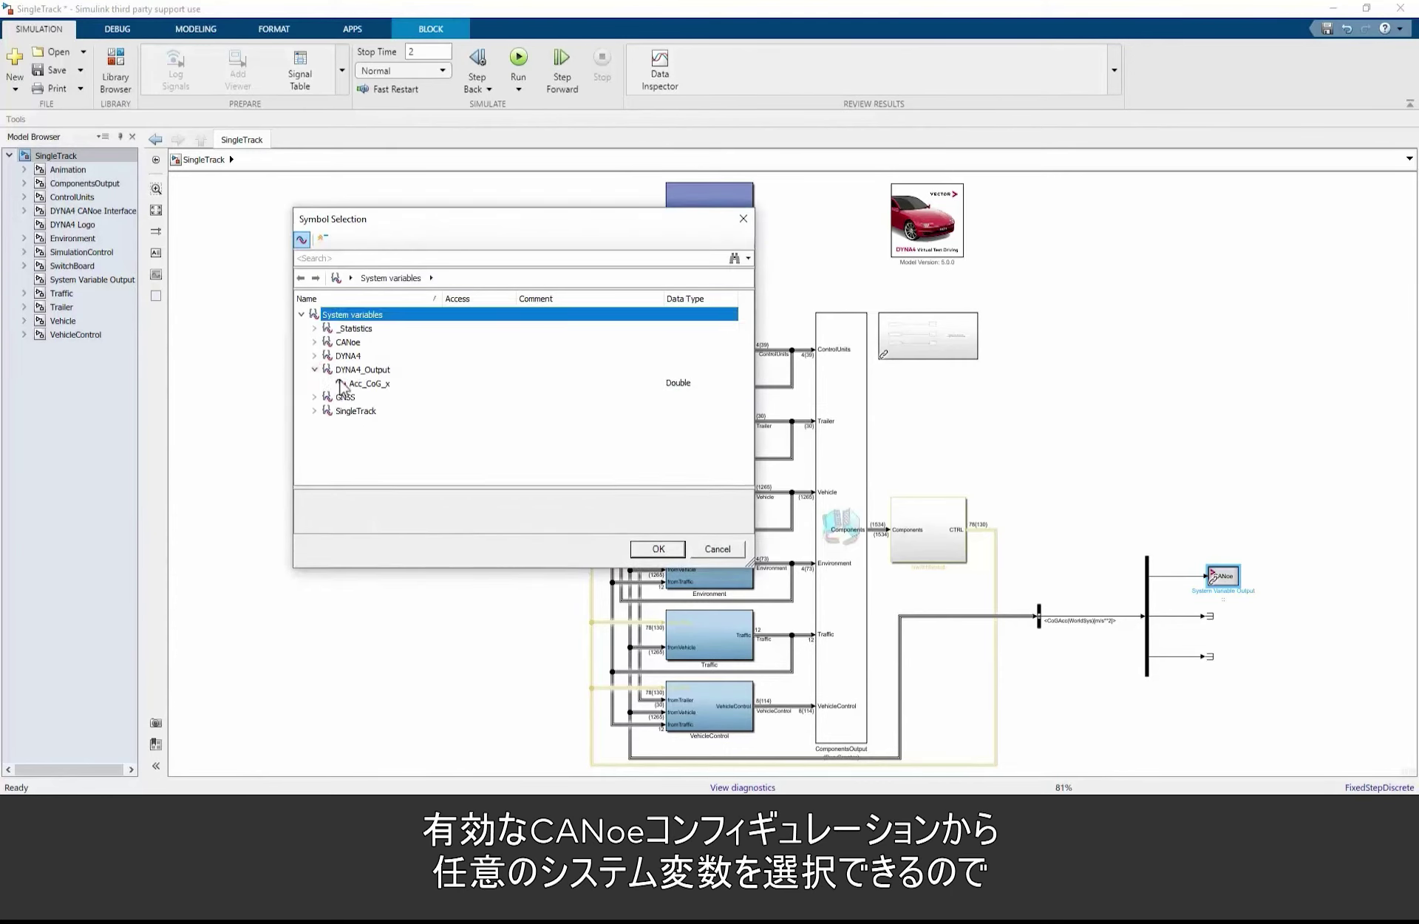
click(360, 382)
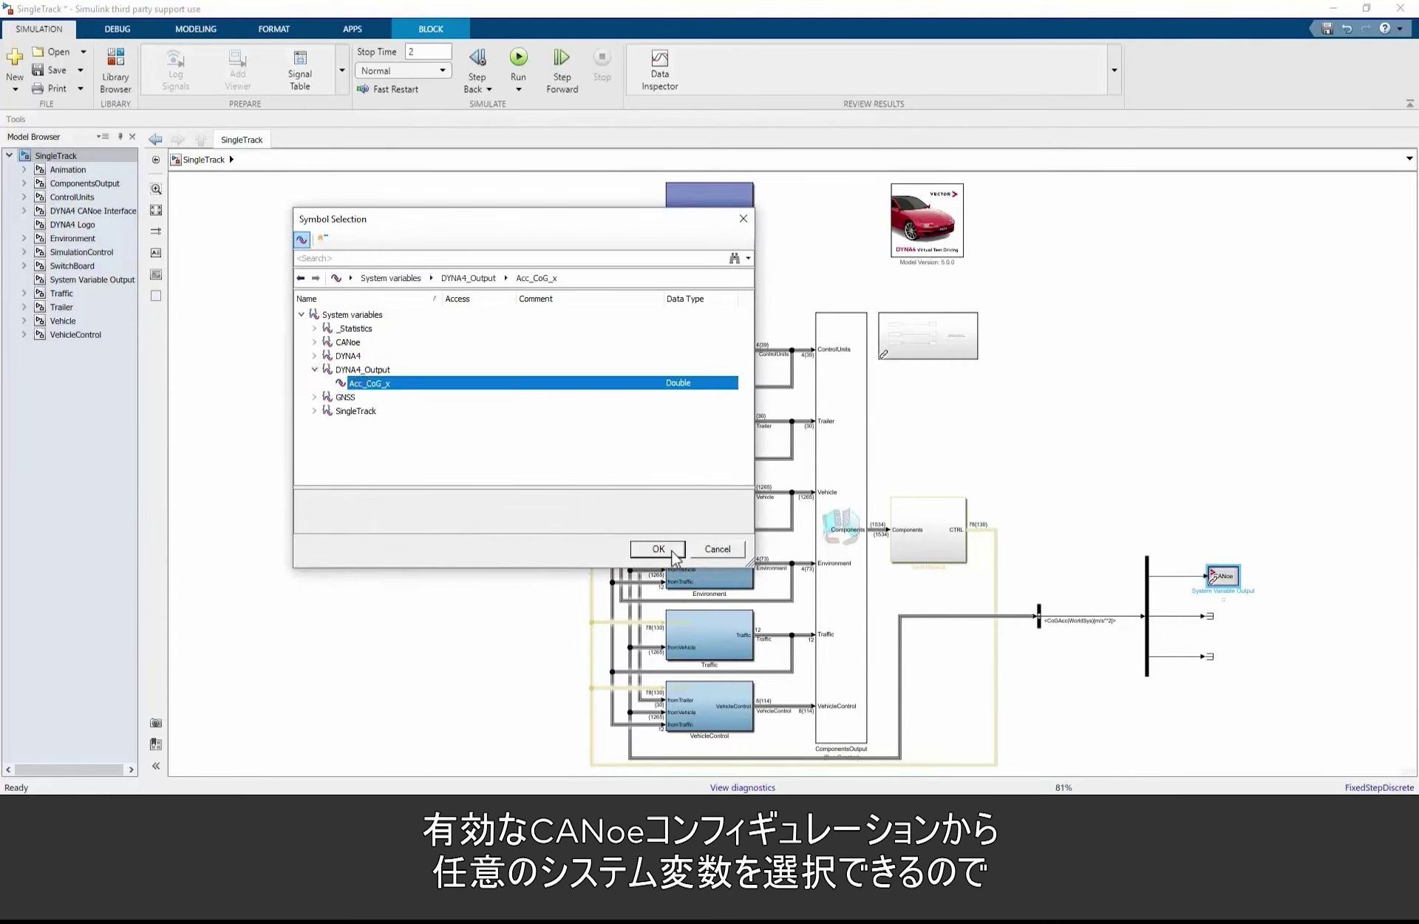
click(673, 552)
click(582, 521)
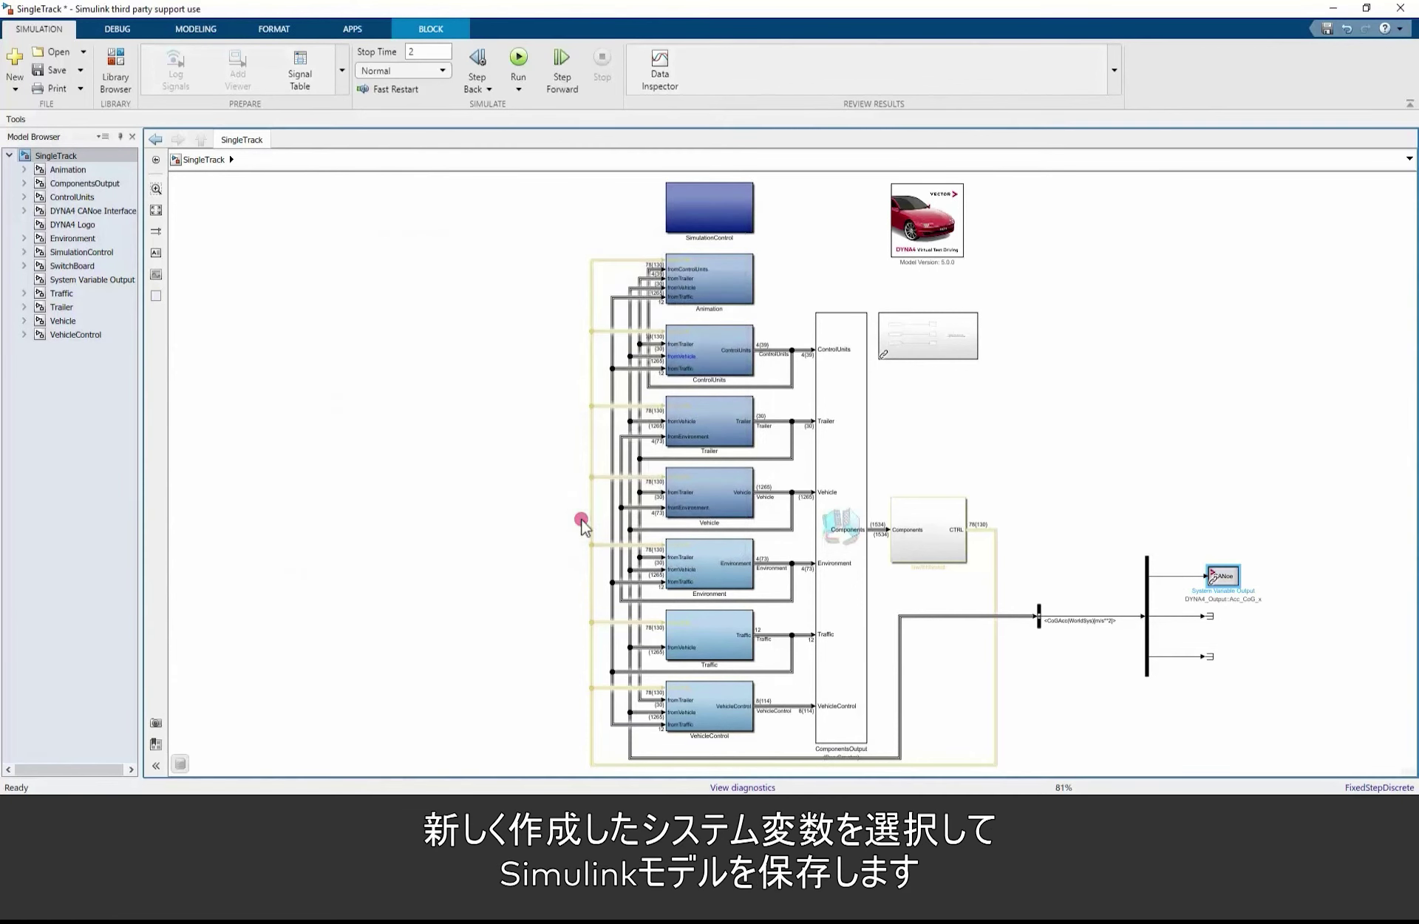
Step: Save the Simulink model, and in DYNA4 rebuild SingleTrack for the CANoe simulation target
click(54, 70)
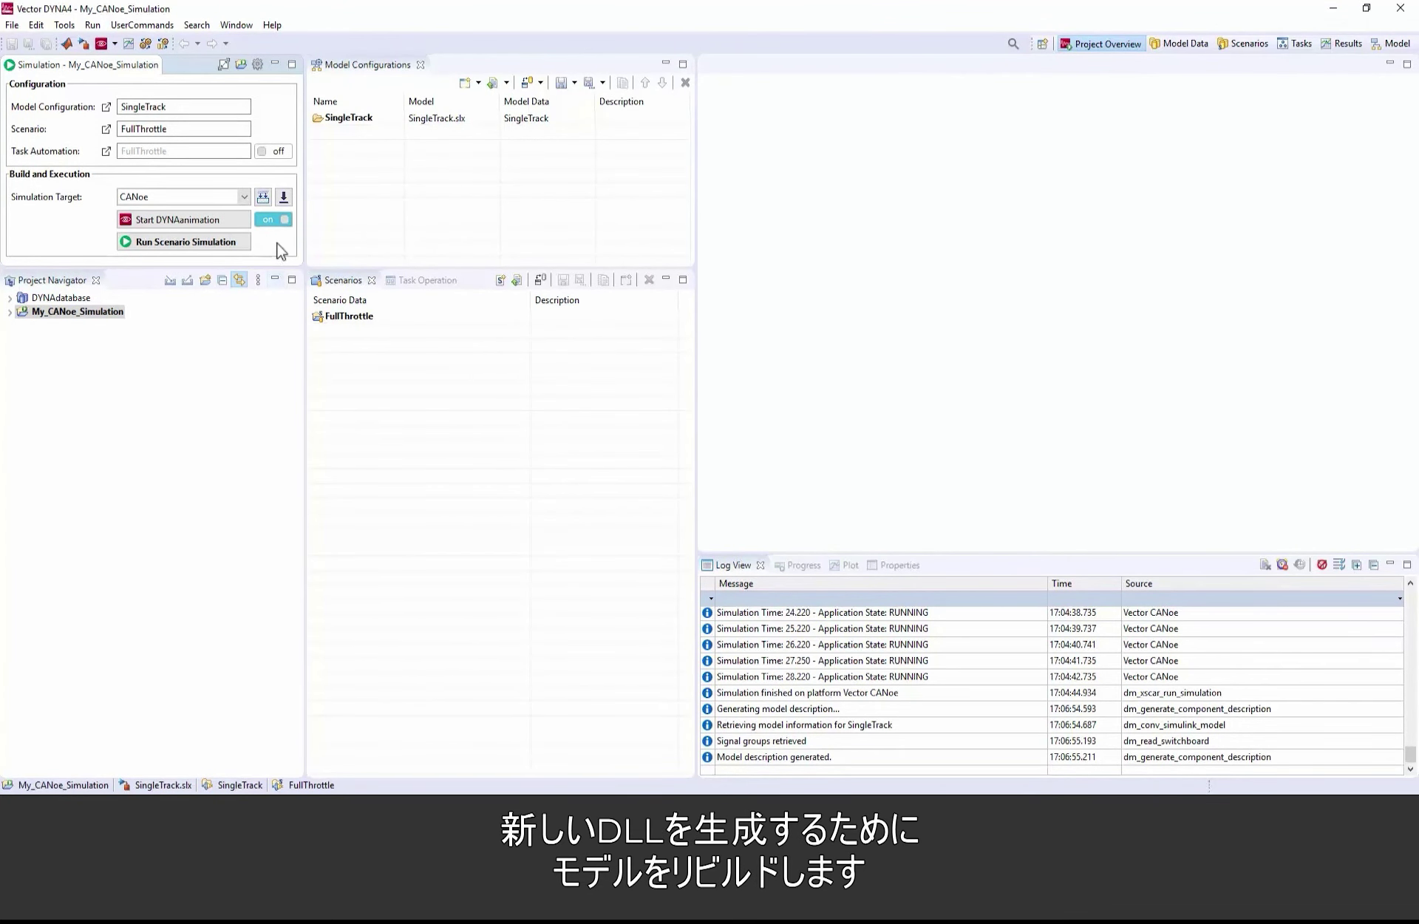
click(263, 198)
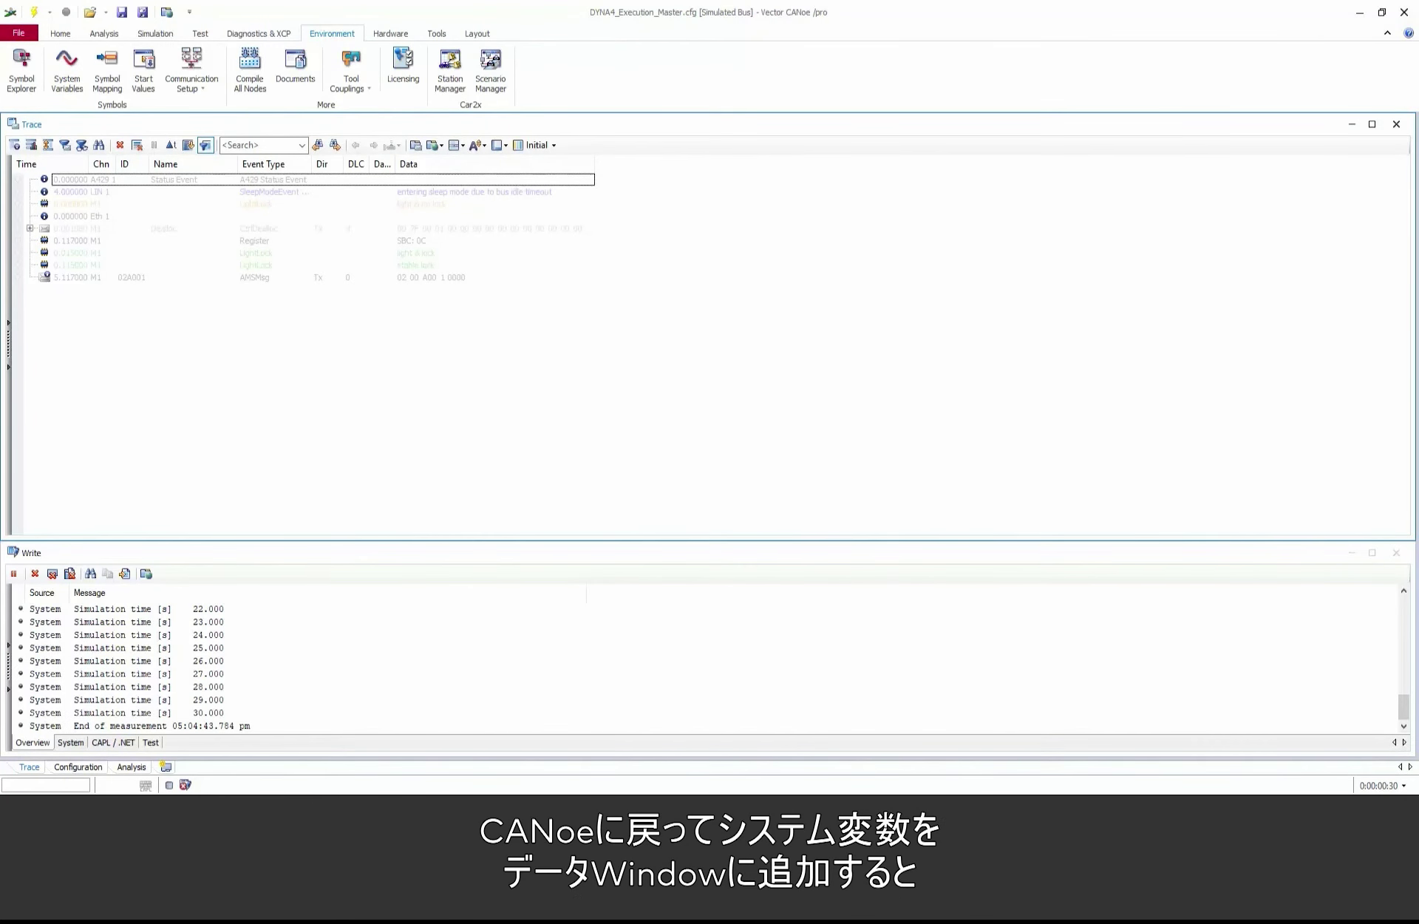
Step: In CANoe, add Acc_CoG_x from DYNA4_Output to the analysis Data window, and run the scenario simulation from DYNA4
click(132, 767)
right_click(86, 222)
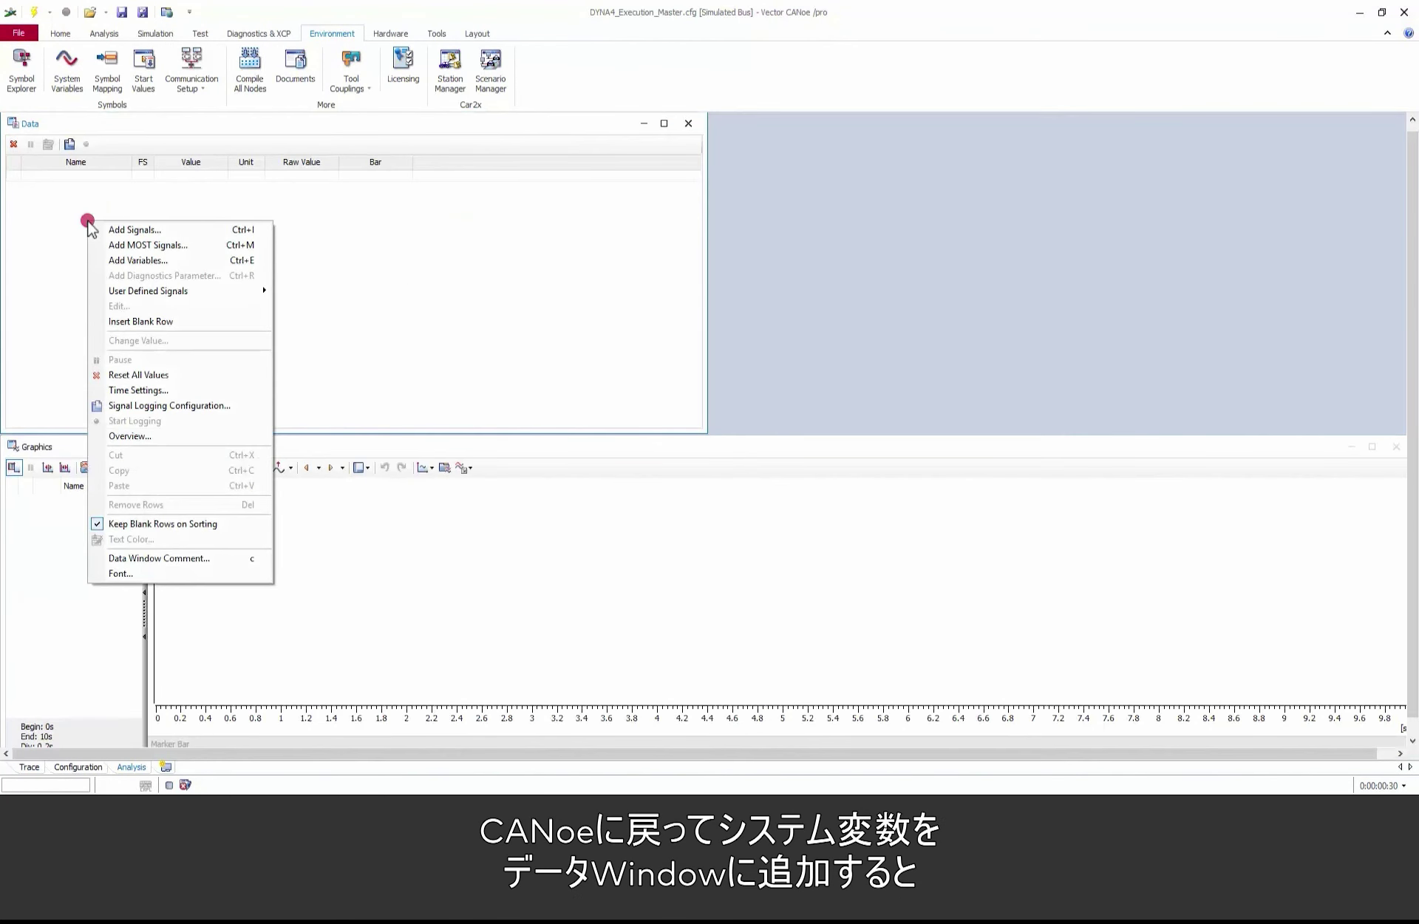
click(138, 262)
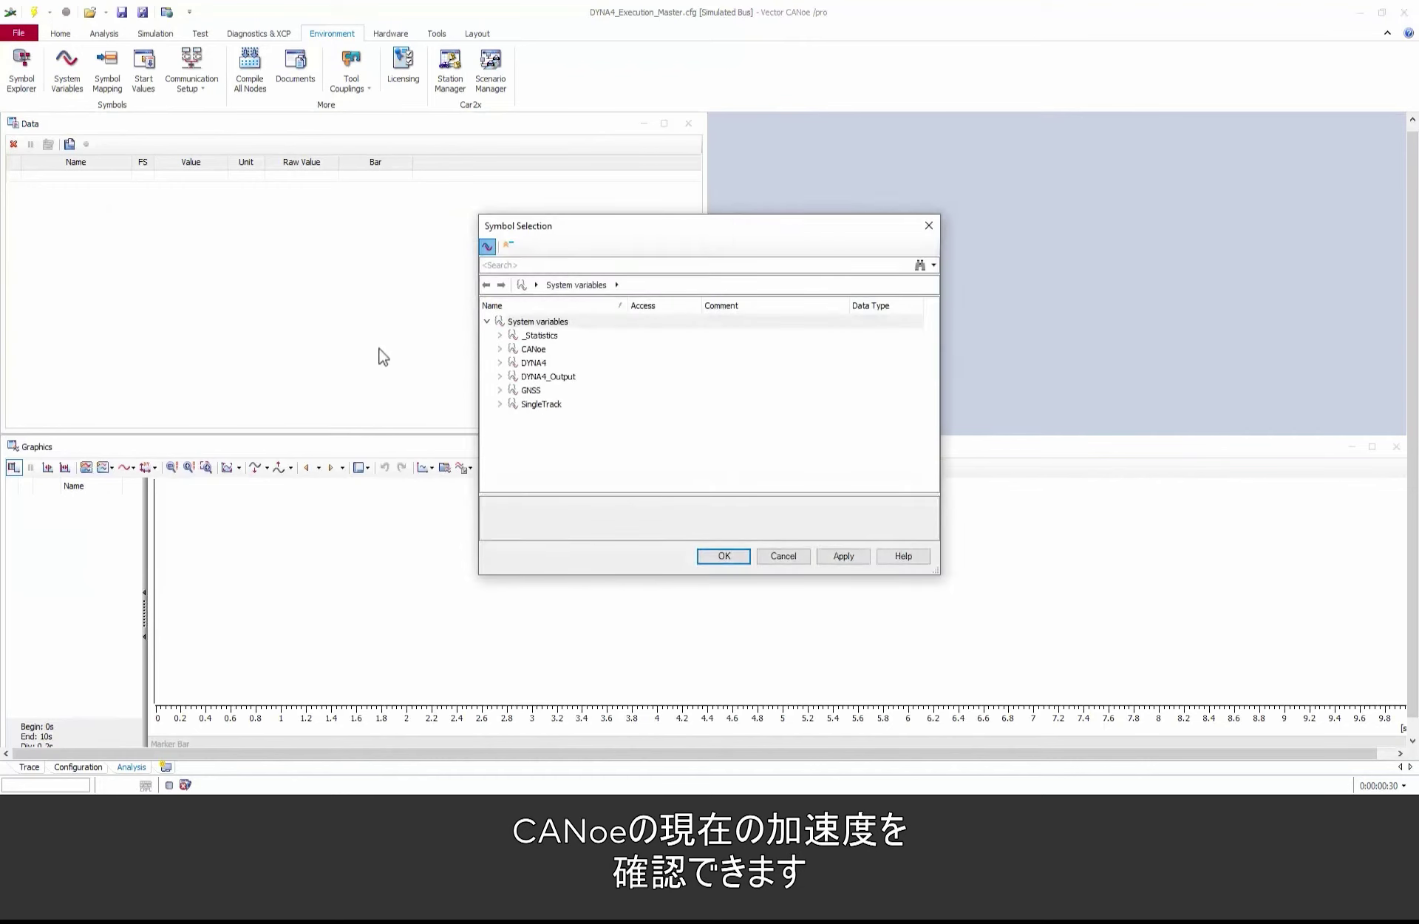
click(501, 377)
click(541, 389)
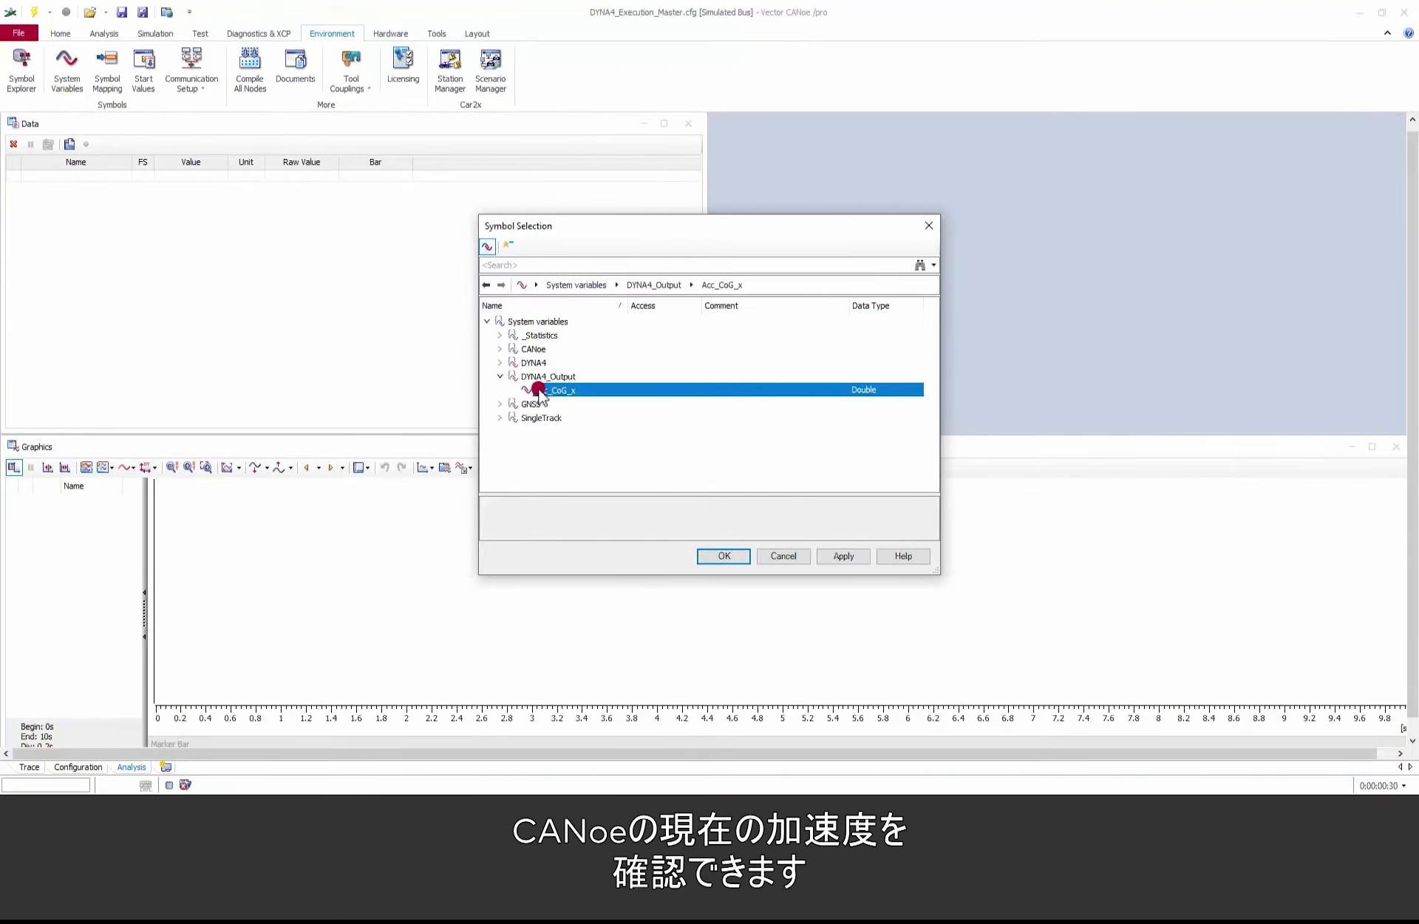
click(724, 555)
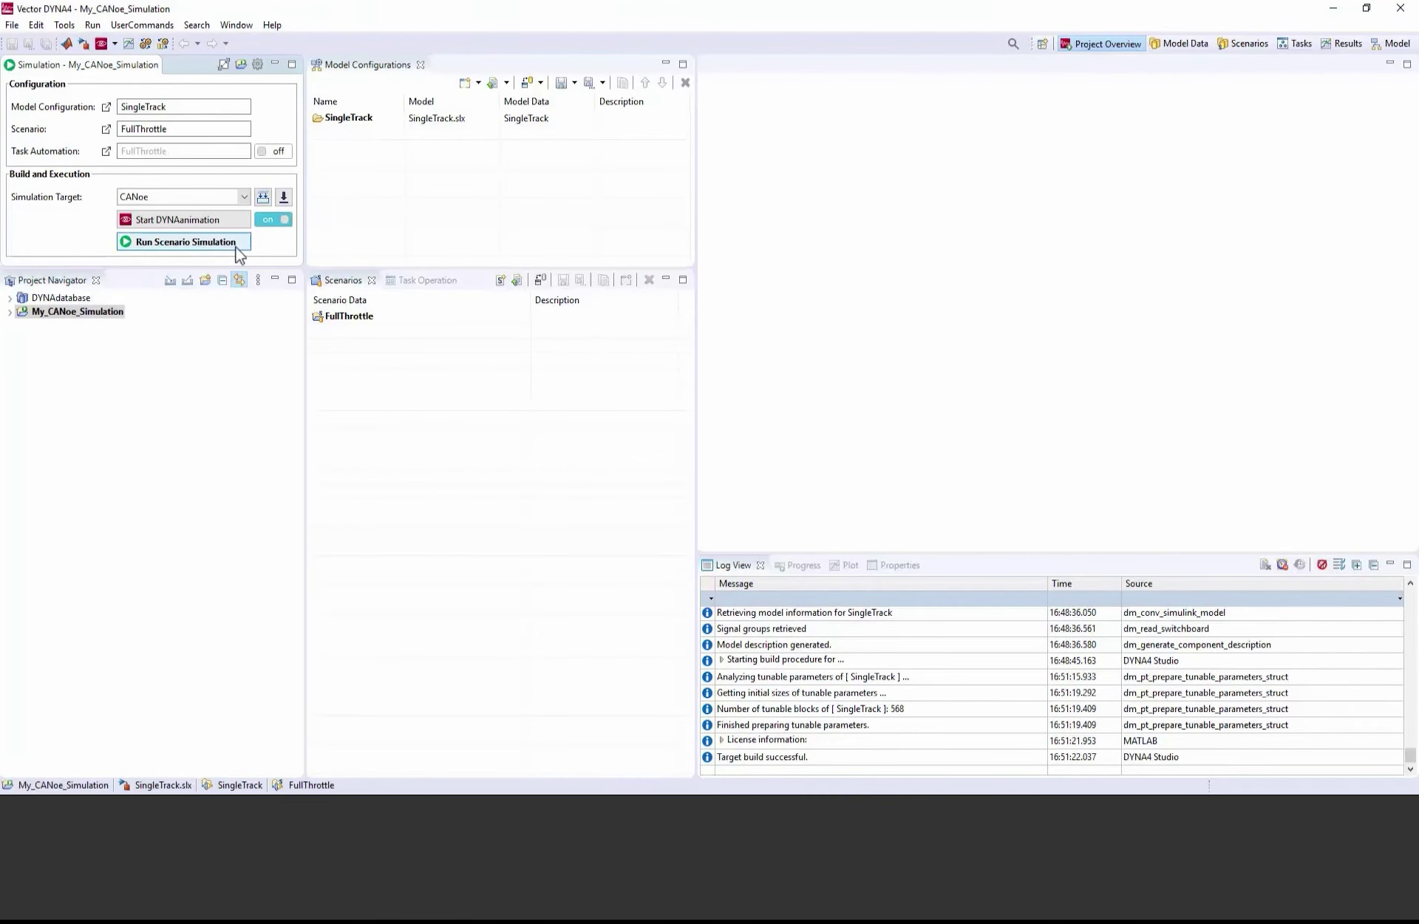
click(235, 246)
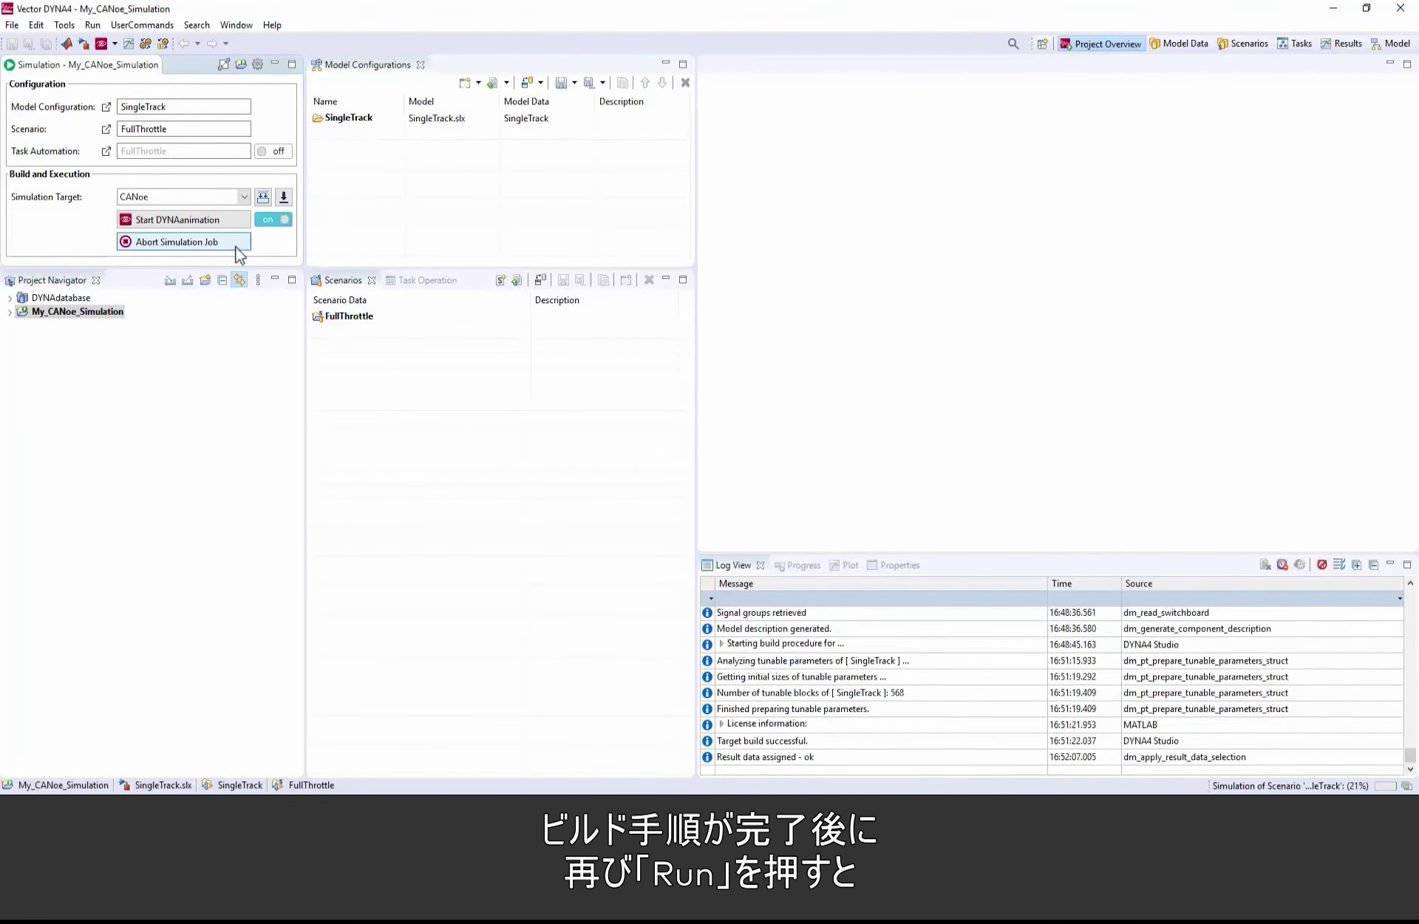